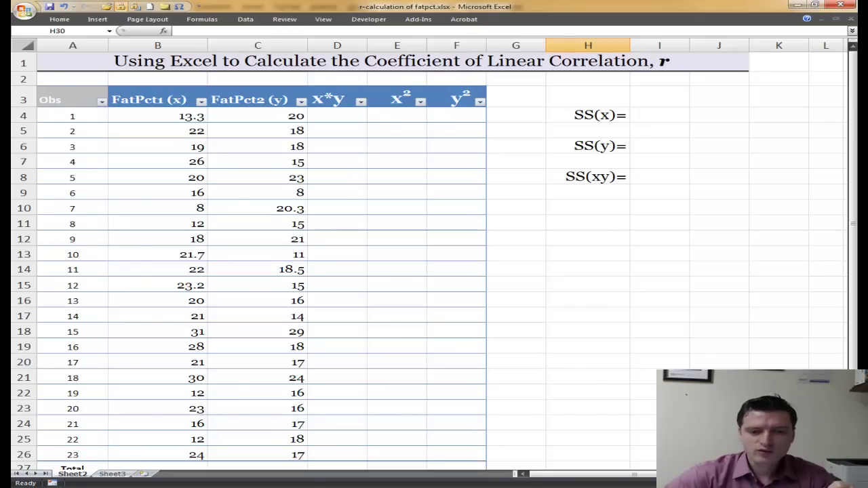
Examine the fat-percentage data table, the correlation formulas beside it and the available Format as Table styles
scroll(434, 258, down, 2)
scroll(737, 162, down, 2)
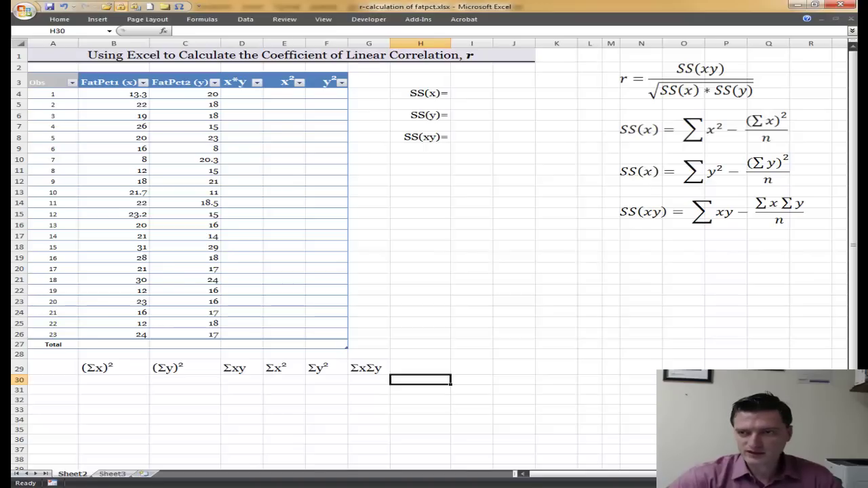
click(557, 213)
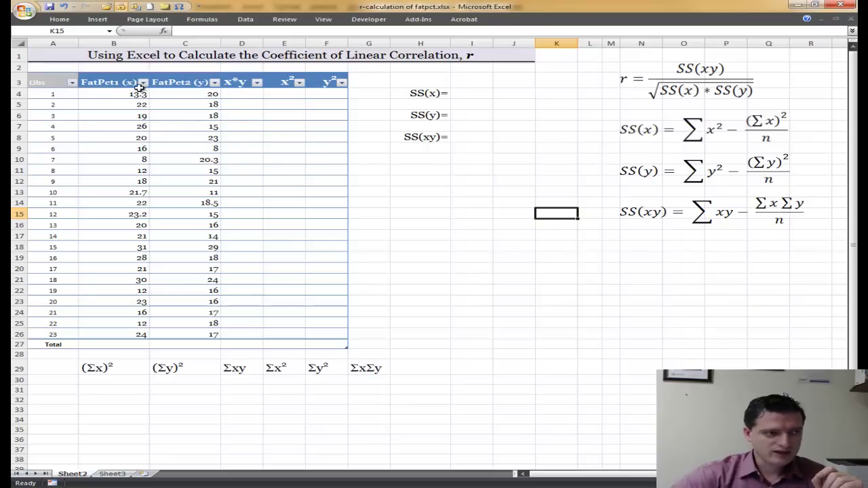
click(215, 83)
click(216, 83)
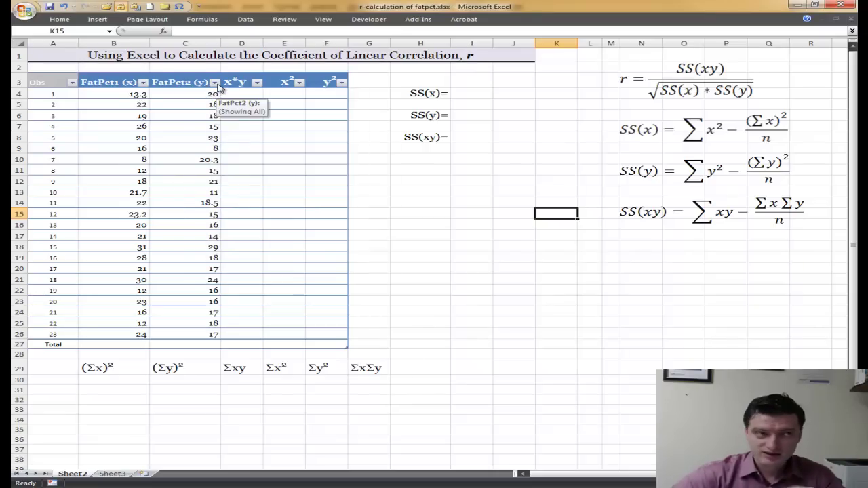
double_click(60, 19)
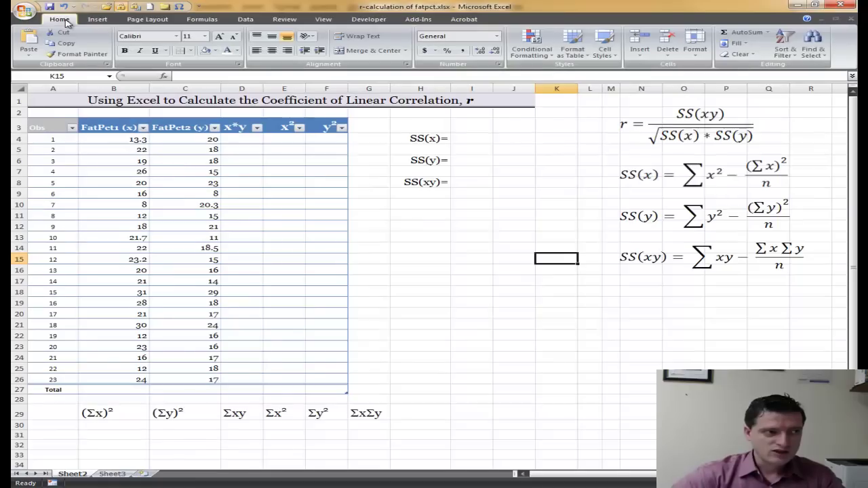
click(244, 227)
click(187, 228)
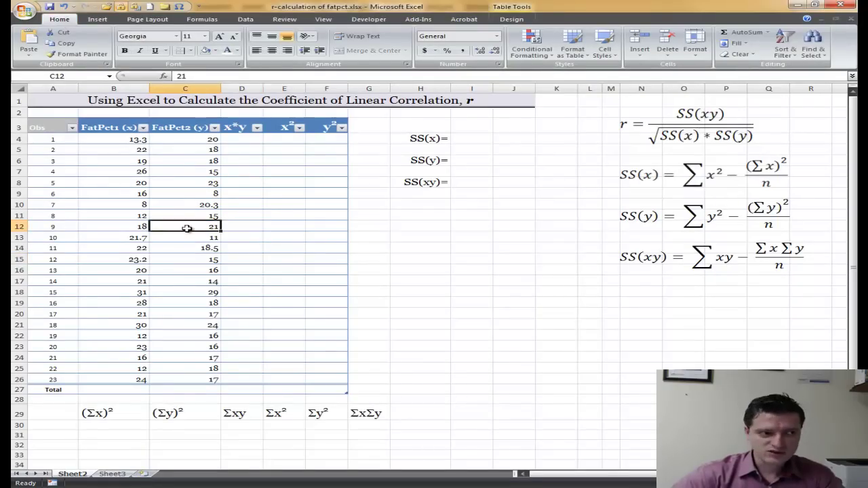
click(583, 53)
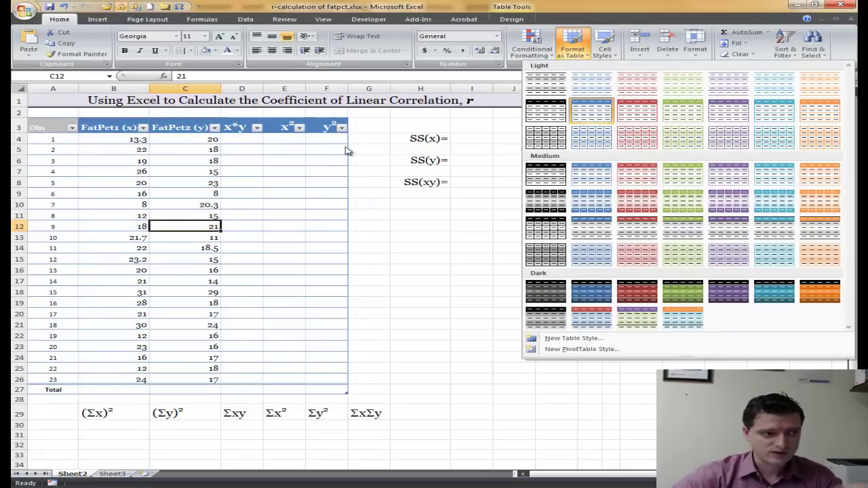
Fill the x*y column with a formula from D4 that multiplies each row's FatPct1 (x) by its FatPct2 (y)
click(244, 138)
click(244, 139)
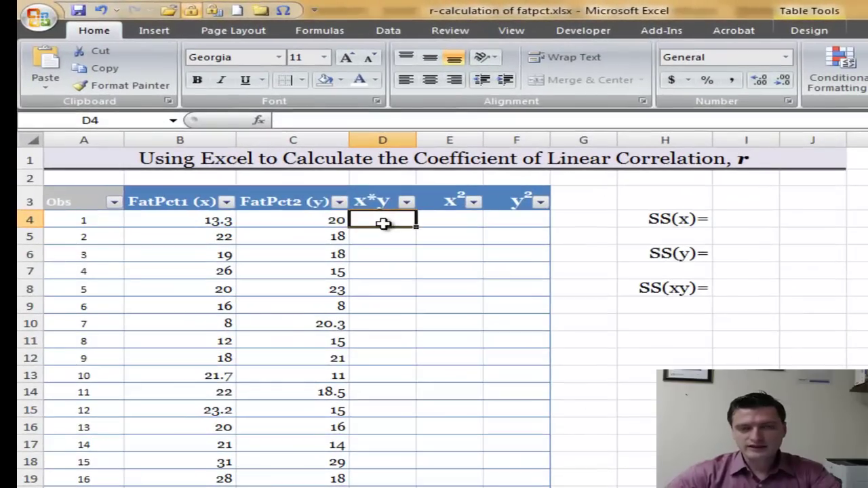
text(=)
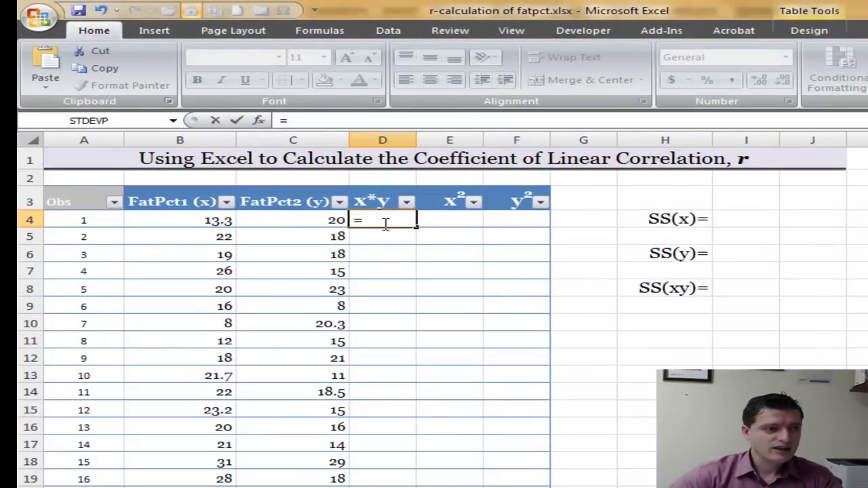
click(223, 223)
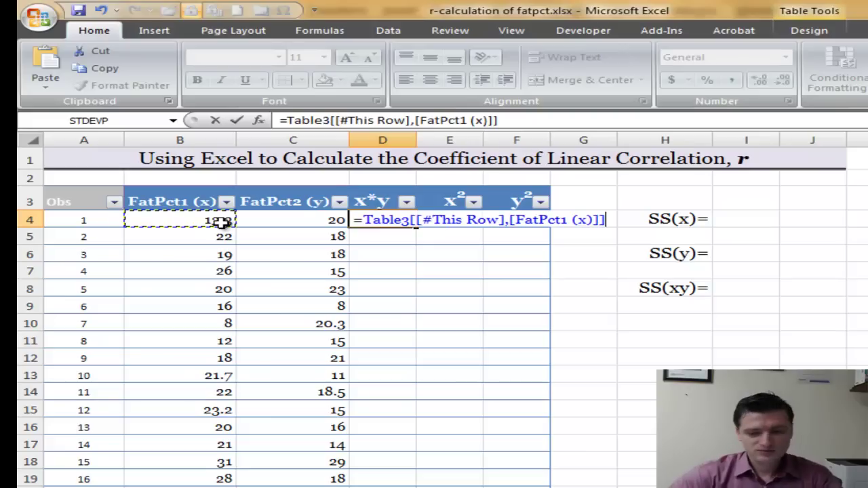
text(*)
click(301, 222)
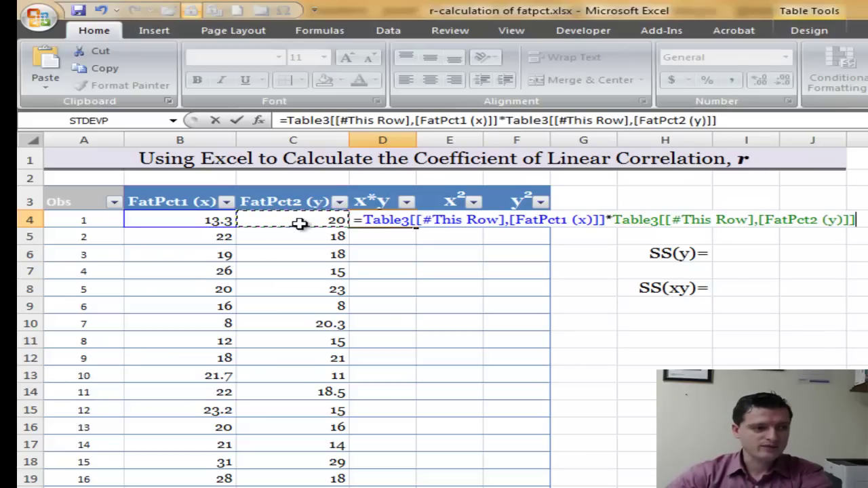
drag(606, 220, 614, 220)
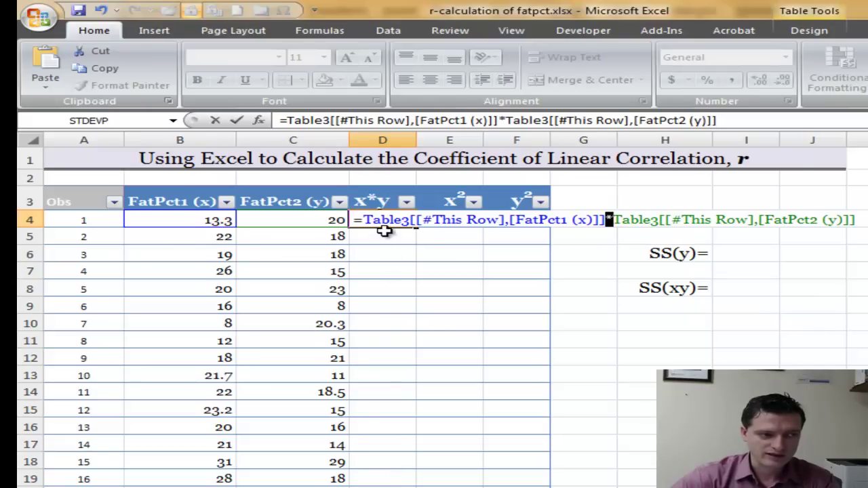
key(Return)
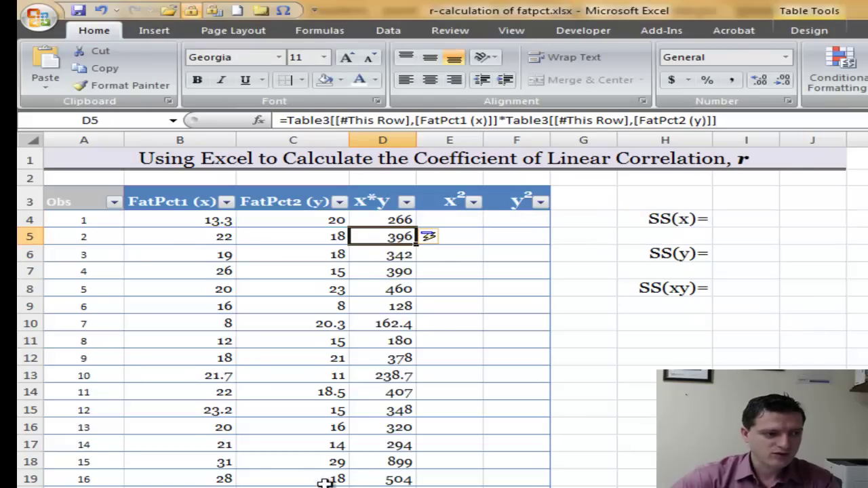
Check the x*y product for observation 13 against its x and y values in row 16
click(195, 429)
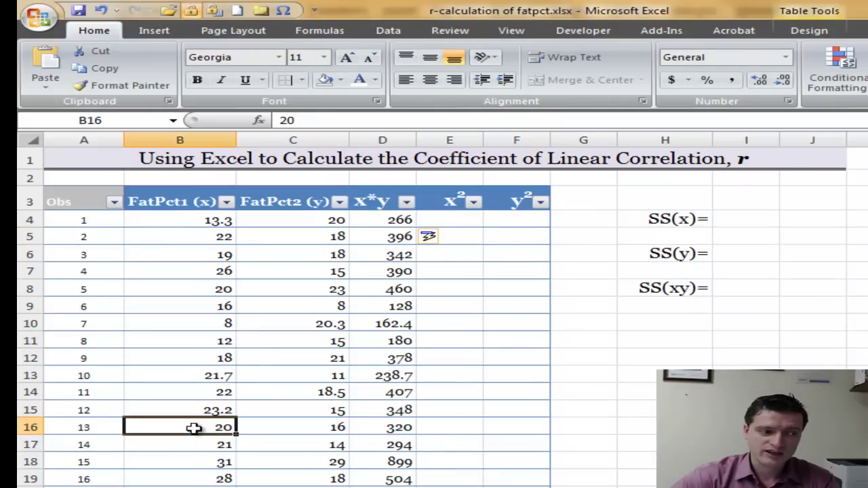
click(399, 425)
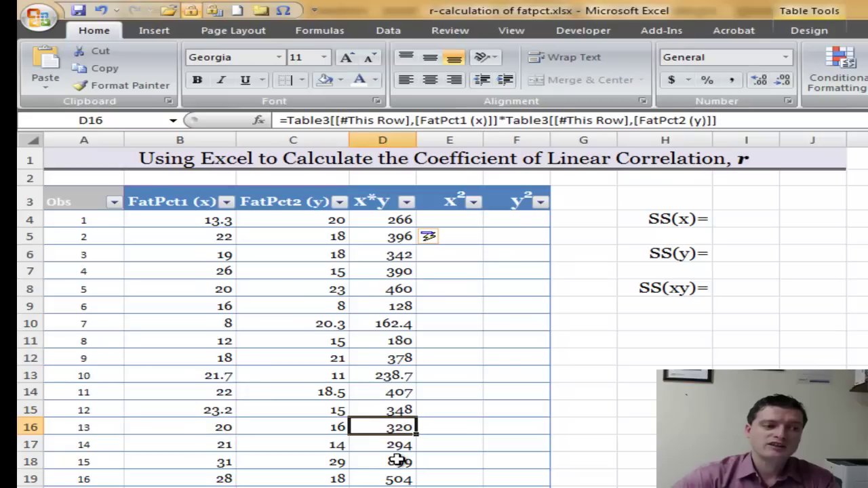
click(209, 430)
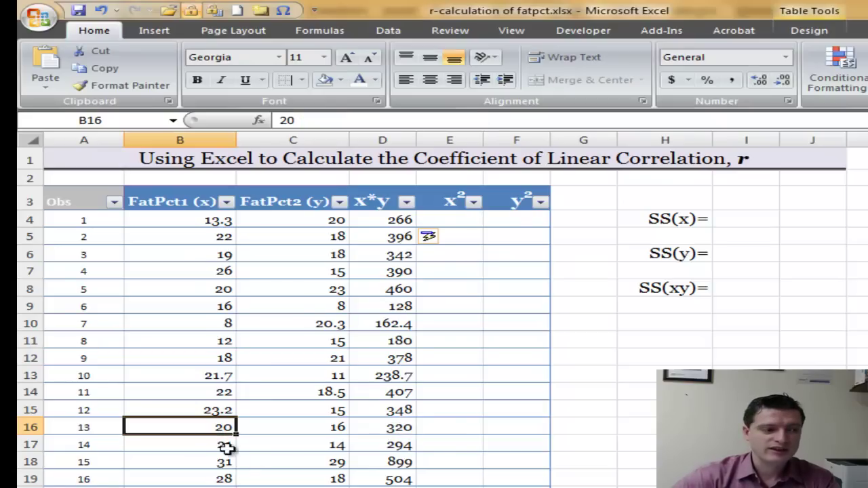
click(312, 427)
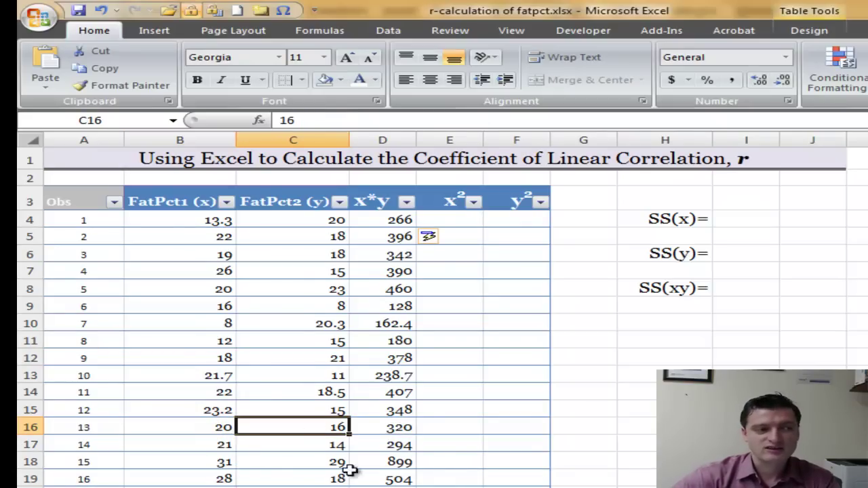
click(387, 433)
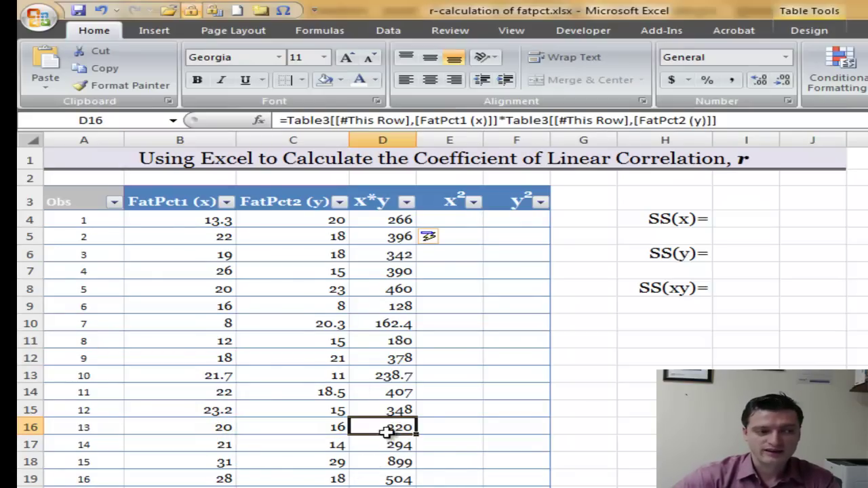
Fill the x² column with a formula from E4 that multiplies each row's FatPct1 (x) by itself
click(454, 220)
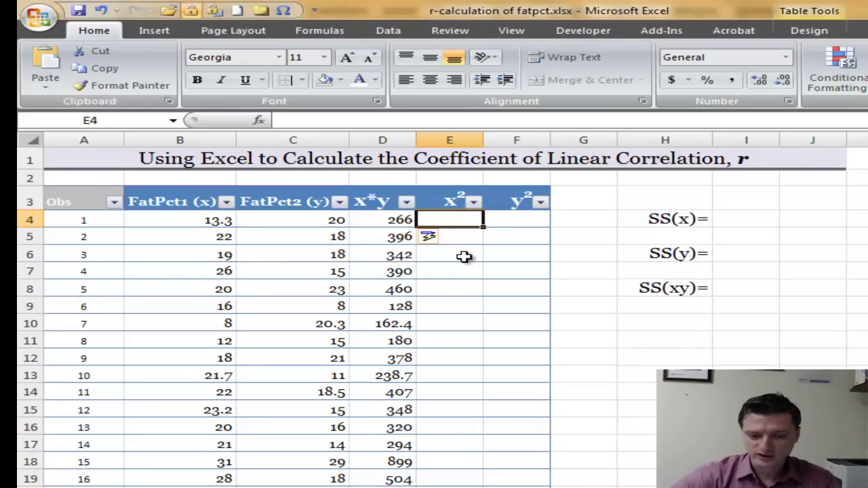
text(=)
click(210, 222)
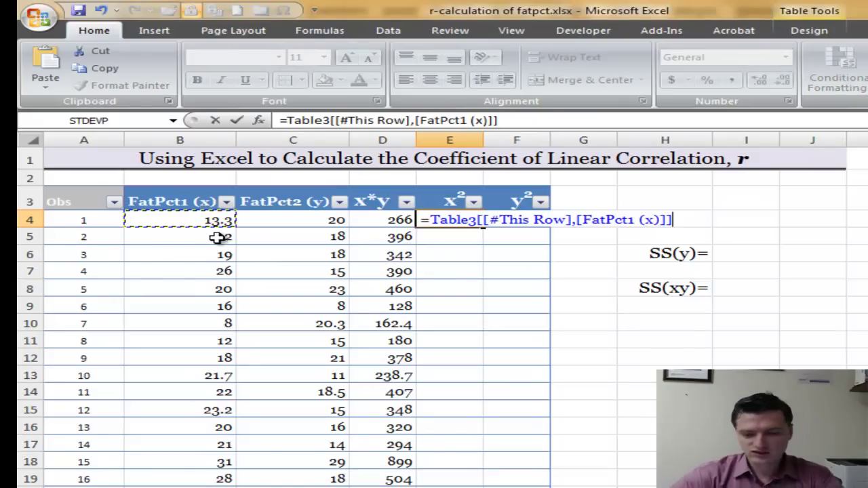
text(*)
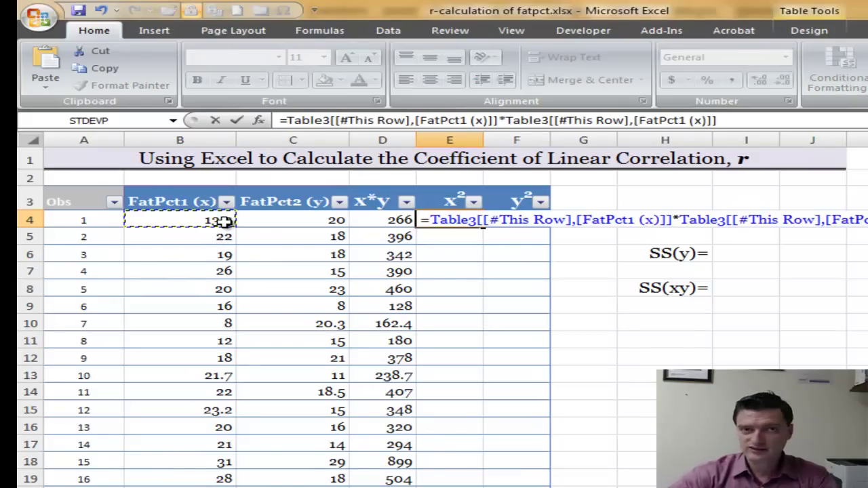
key(Return)
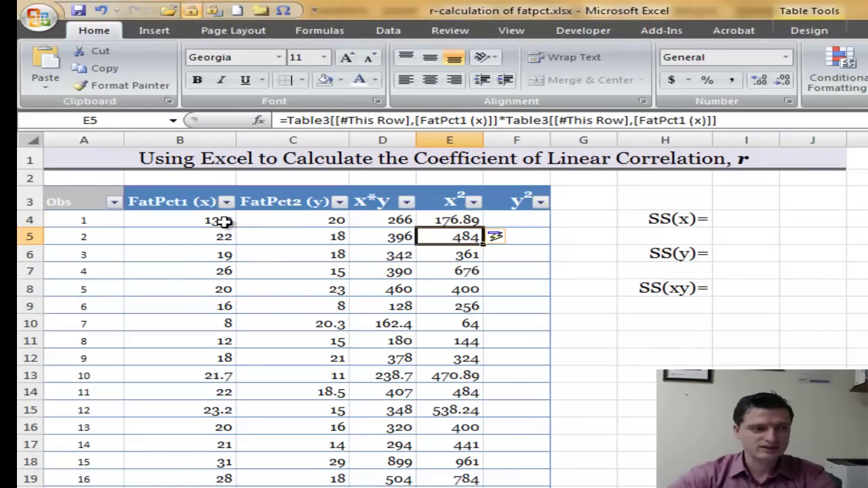
Fill the y² column with a formula from F4 that multiplies each row's FatPct2 (y) by itself
click(503, 221)
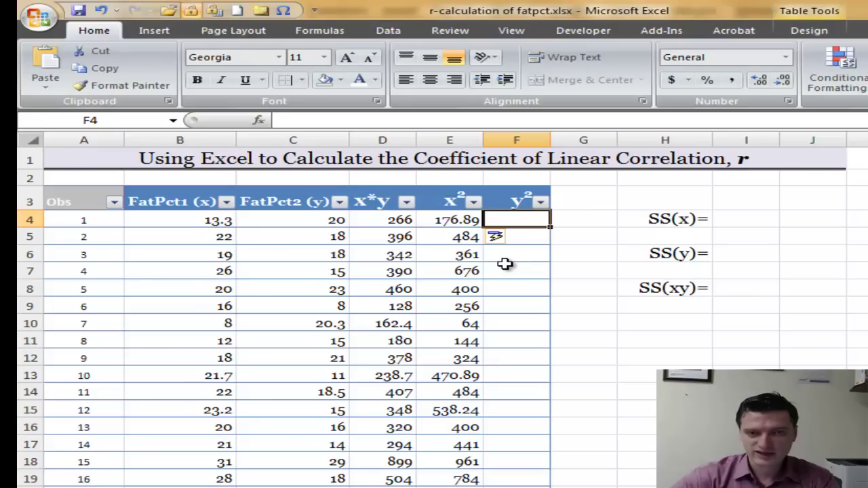
text(=)
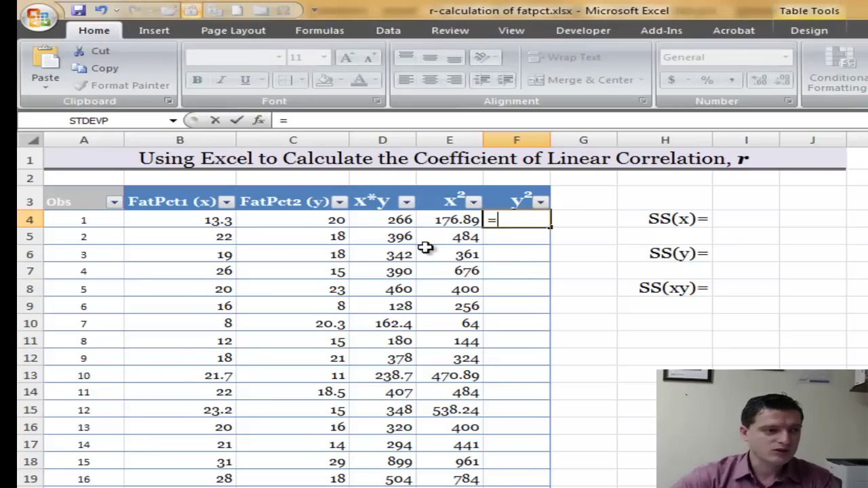
click(319, 224)
text(*)
click(320, 219)
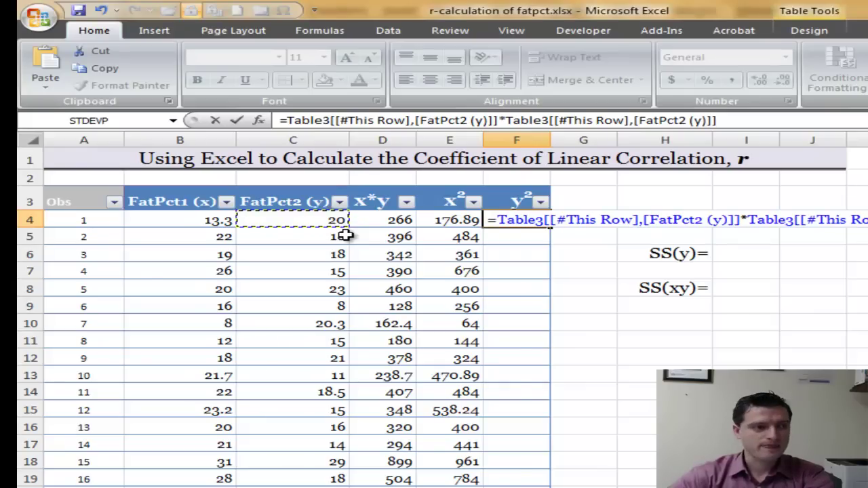
key(Return)
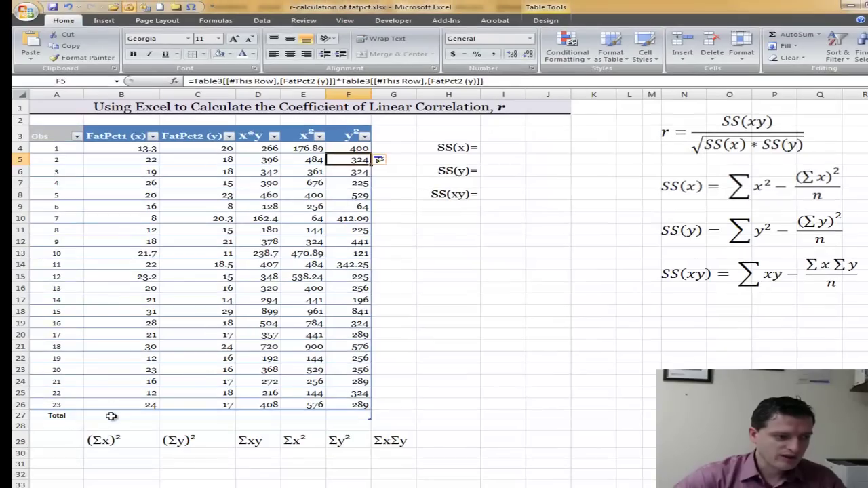
Total the FatPct1 (x) column in cell B27 of the Total row with a SUM formula over all observations
click(110, 416)
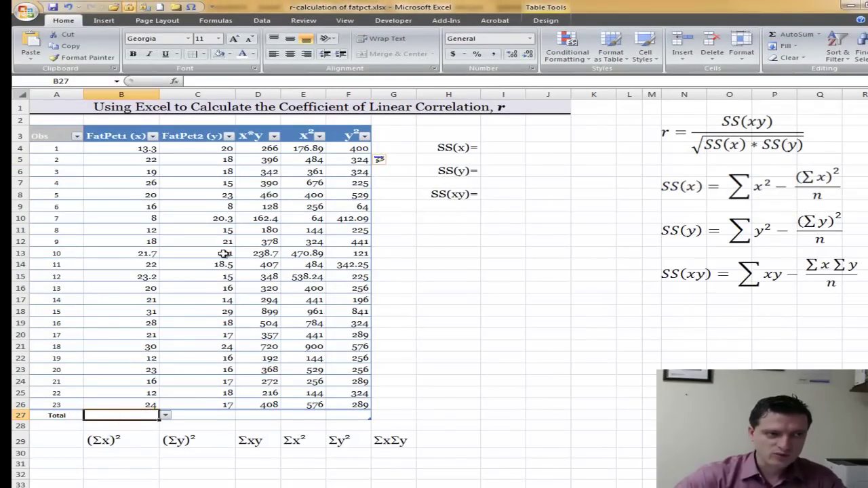
click(547, 21)
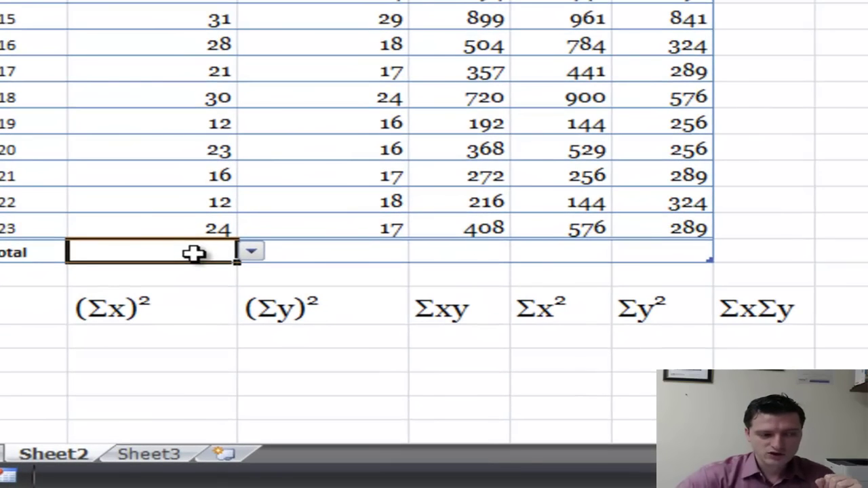
text(=su)
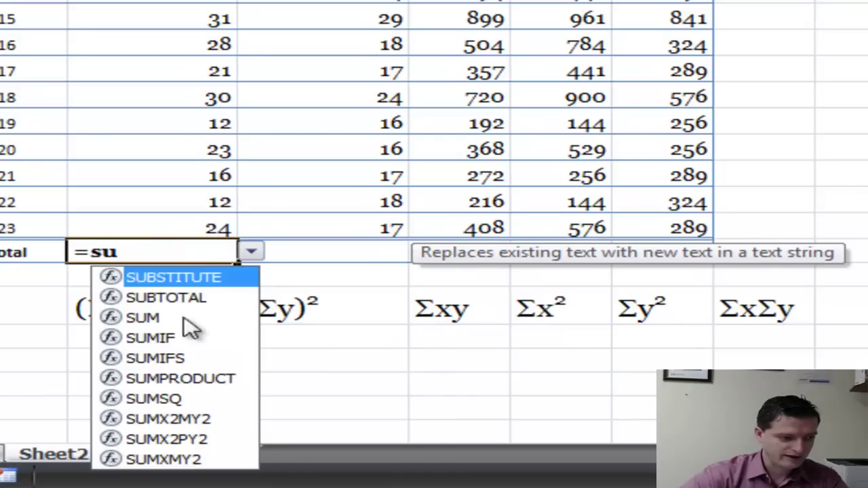
double_click(139, 318)
drag(171, 225, 174, 0)
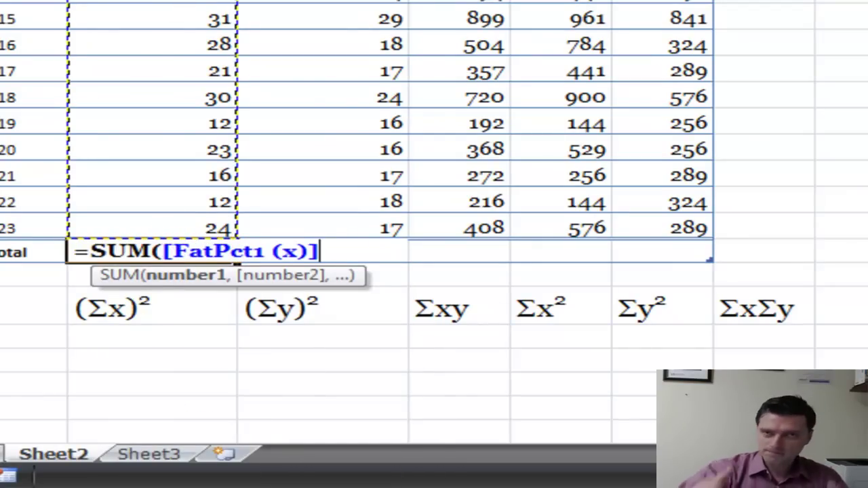
key(Return)
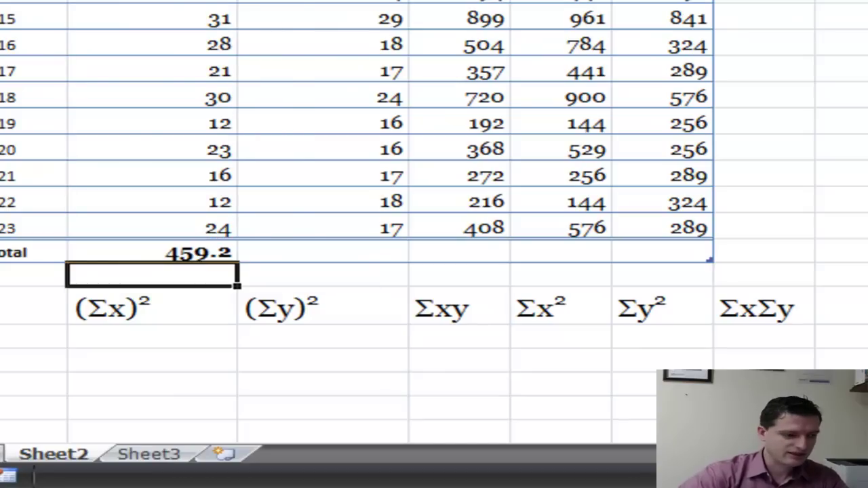
Set the Total row to the Sum function for the FatPct2 (y) and x*y columns
click(353, 259)
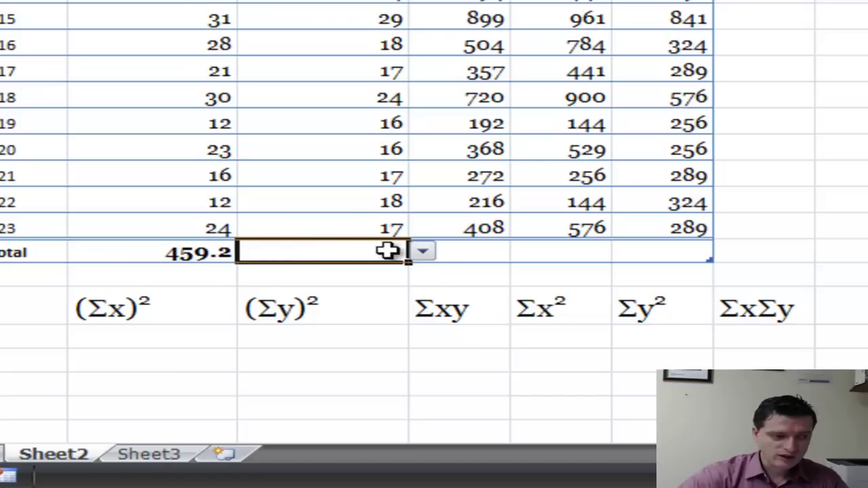
click(427, 255)
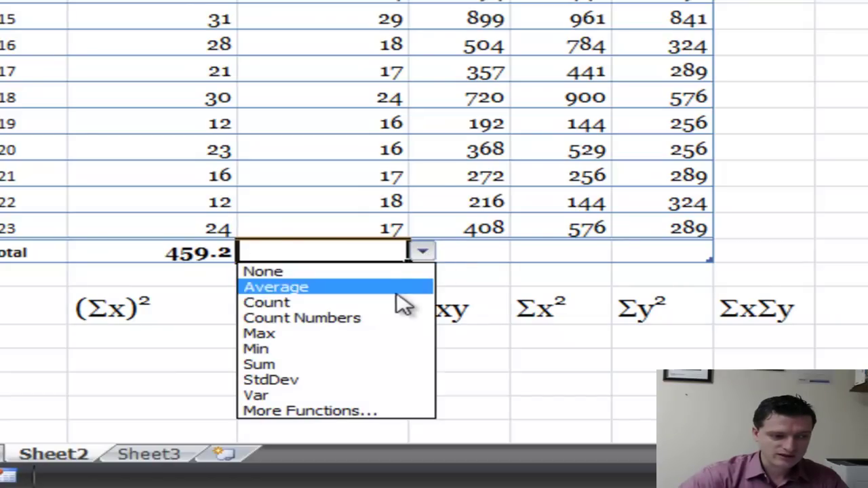
click(397, 366)
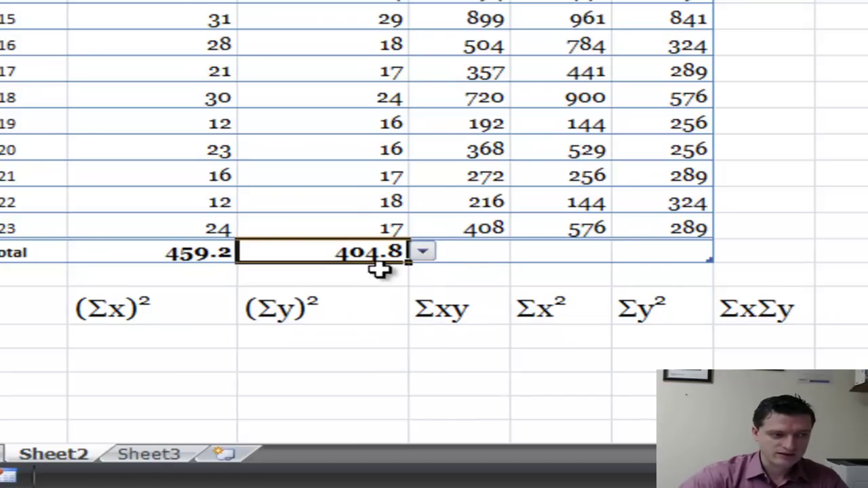
click(494, 253)
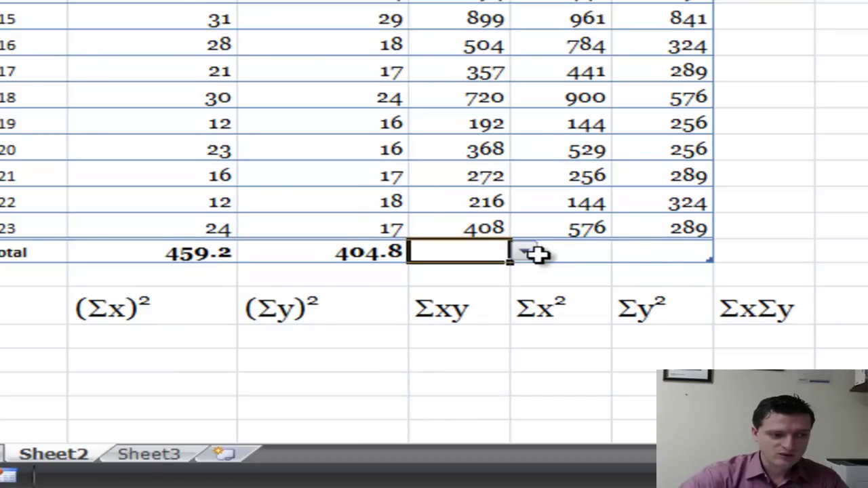
click(524, 253)
click(517, 366)
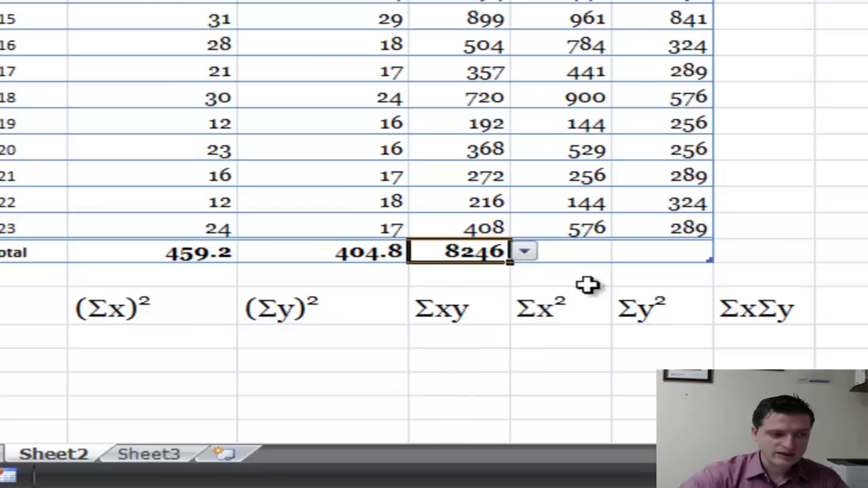
Set the Total row to the Sum function for the x² and y² columns
click(587, 253)
click(626, 252)
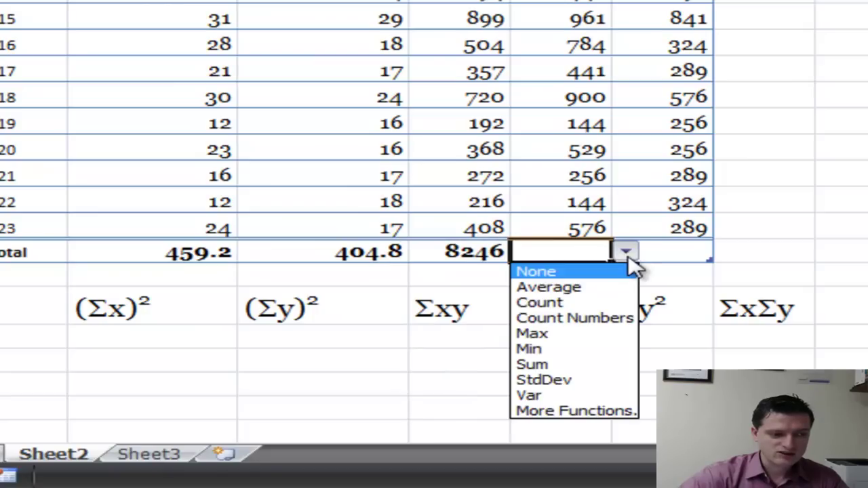
click(617, 366)
click(681, 252)
click(726, 255)
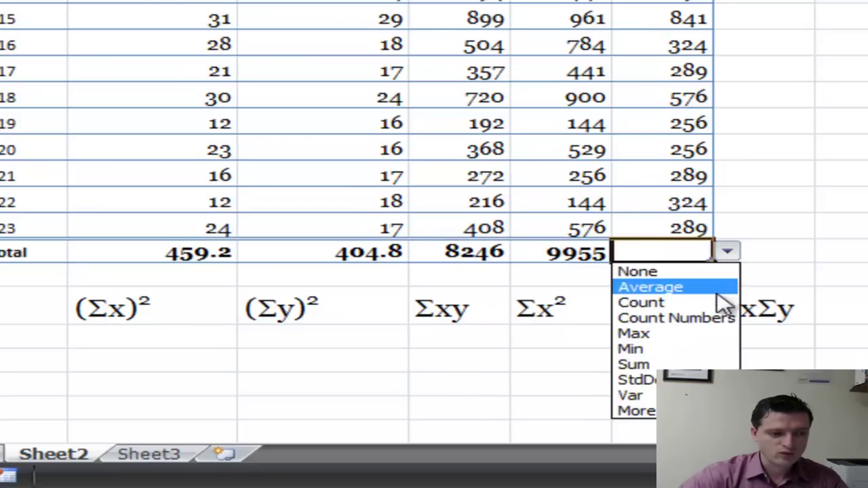
click(721, 362)
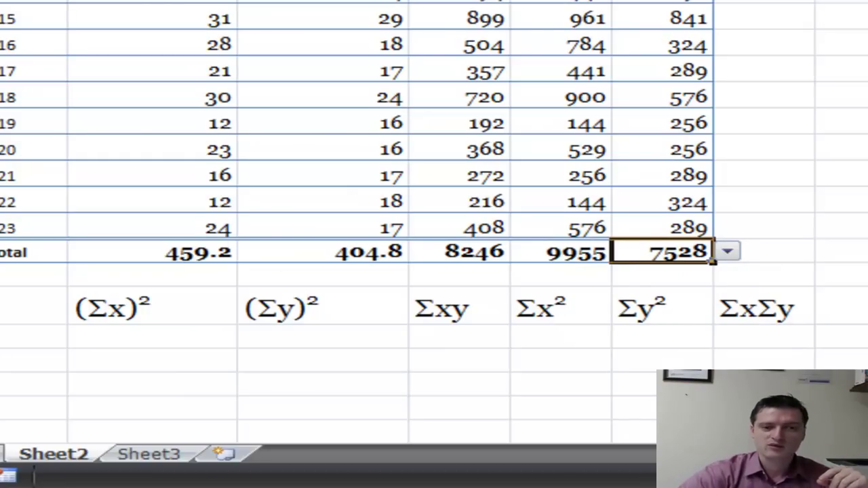
Calculate (Σx)² in cell B28 with a formula multiplying the FatPct1 (x) total by itself
click(175, 280)
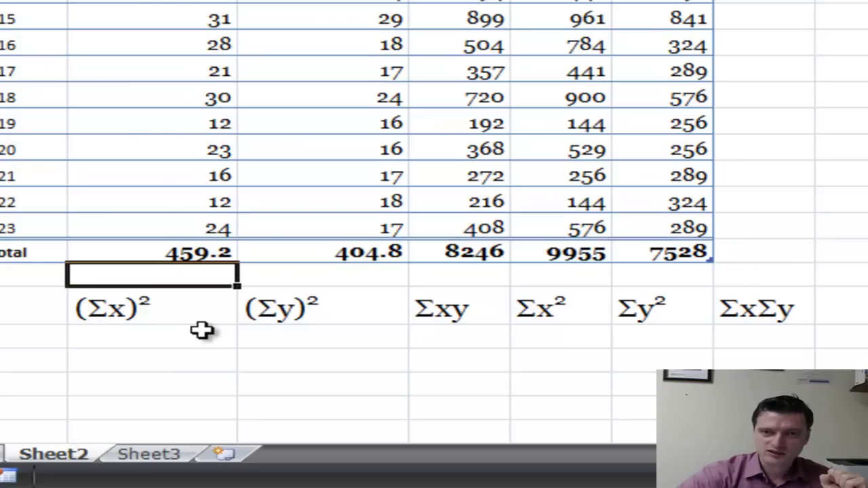
text(=)
click(201, 252)
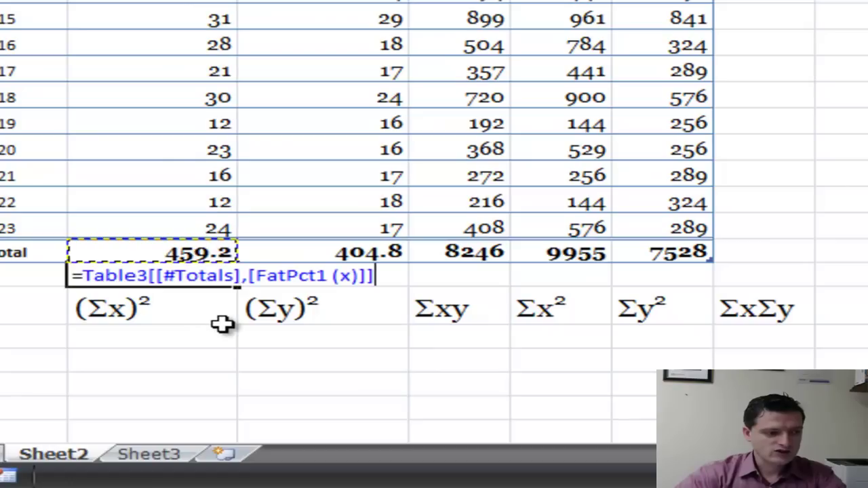
text(*)
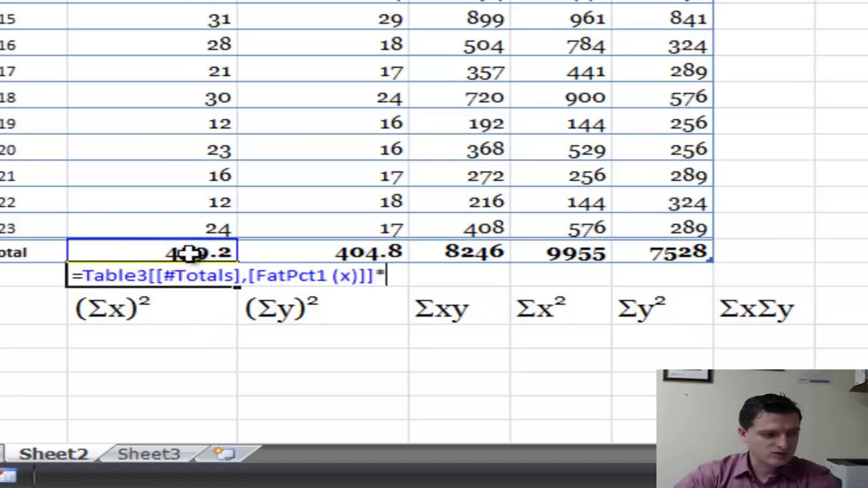
click(194, 252)
key(Return)
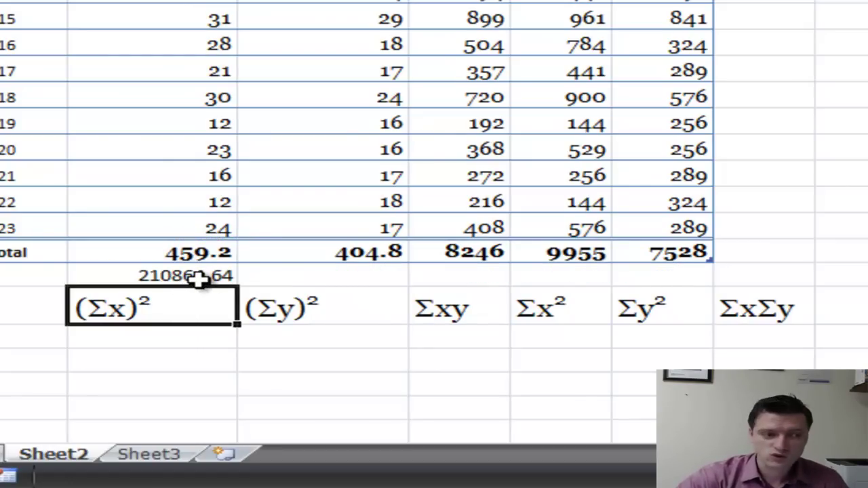
Calculate (Σy)² in cell C28 with a formula multiplying the FatPct2 (y) total by itself
click(290, 280)
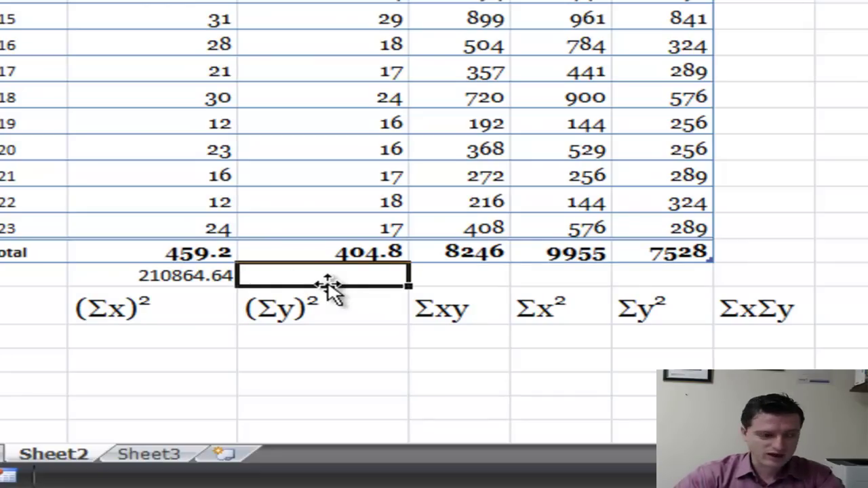
text(=)
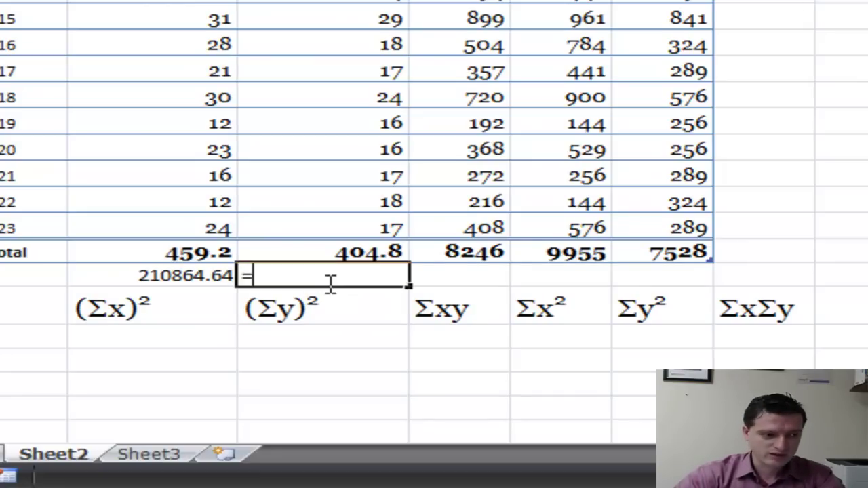
click(337, 251)
text(*)
click(345, 252)
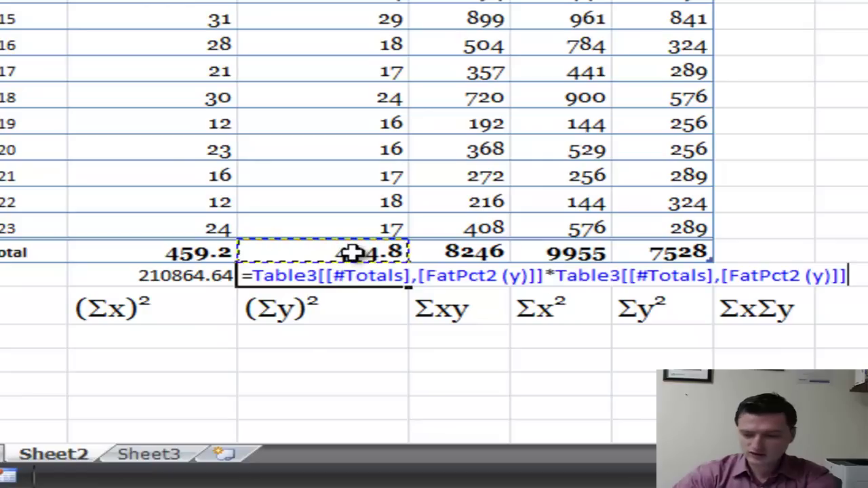
key(Return)
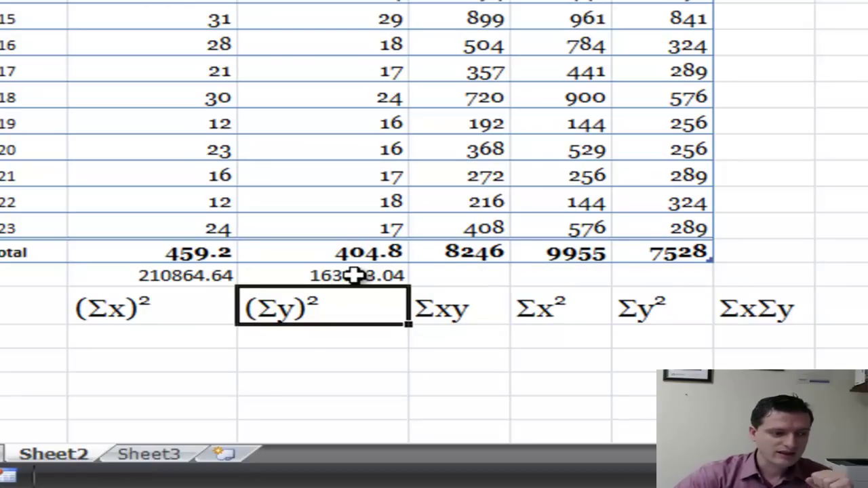
Calculate ΣxΣy in cell G28 with a formula multiplying the FatPct1 (x) total by the FatPct2 (y) total
click(752, 283)
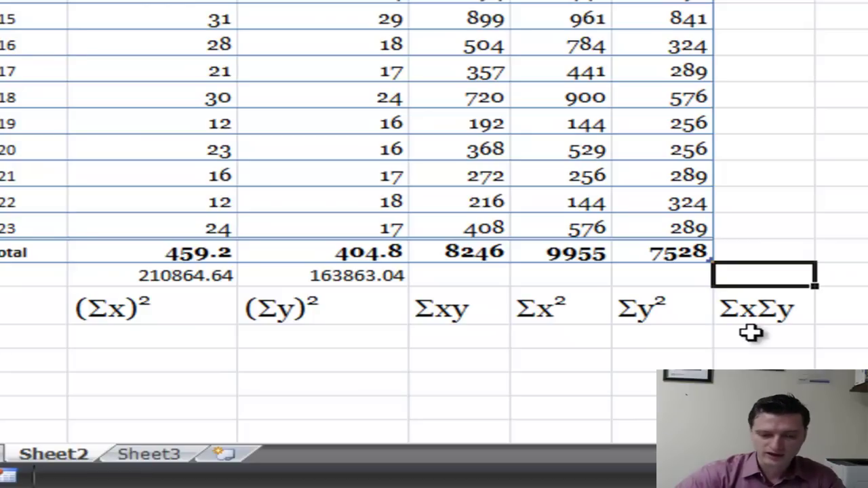
text(=)
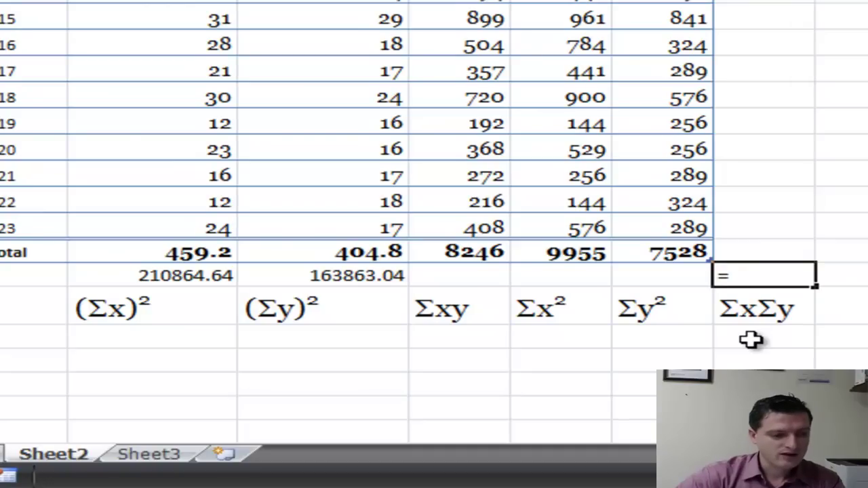
click(194, 252)
text(*)
click(358, 254)
key(Return)
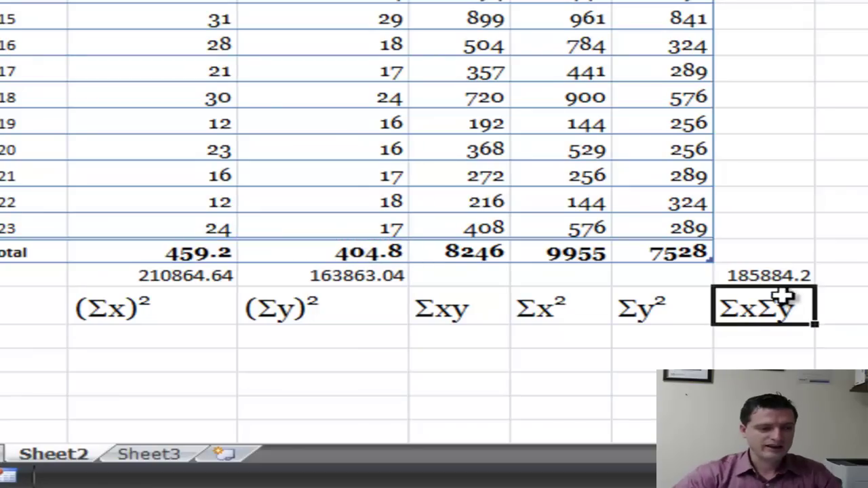
Review the formulas and results in rows 27 and 28 against their sum labels in row 29
click(780, 275)
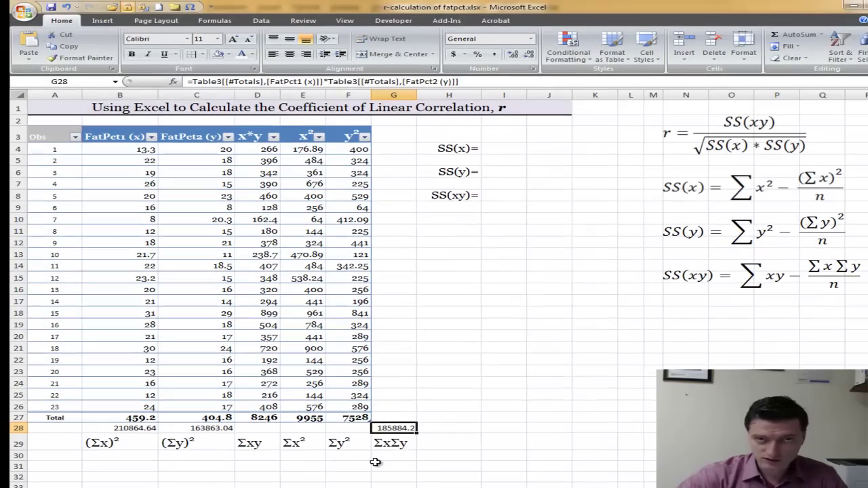
click(118, 443)
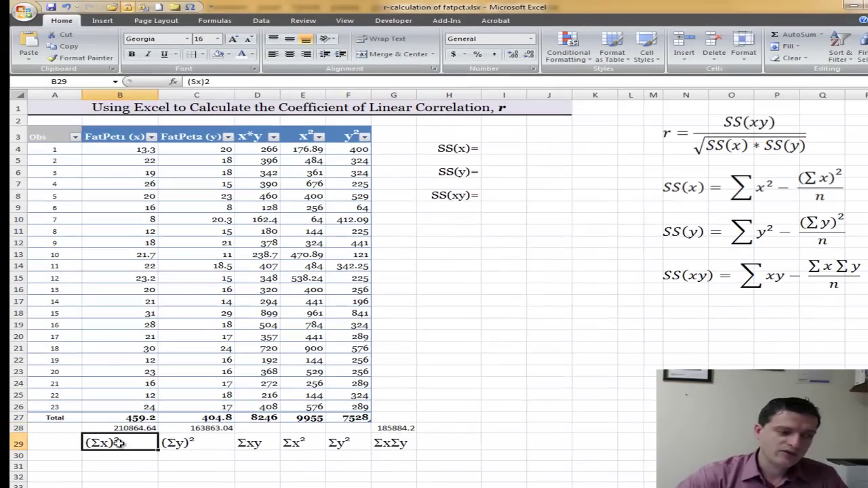
click(127, 429)
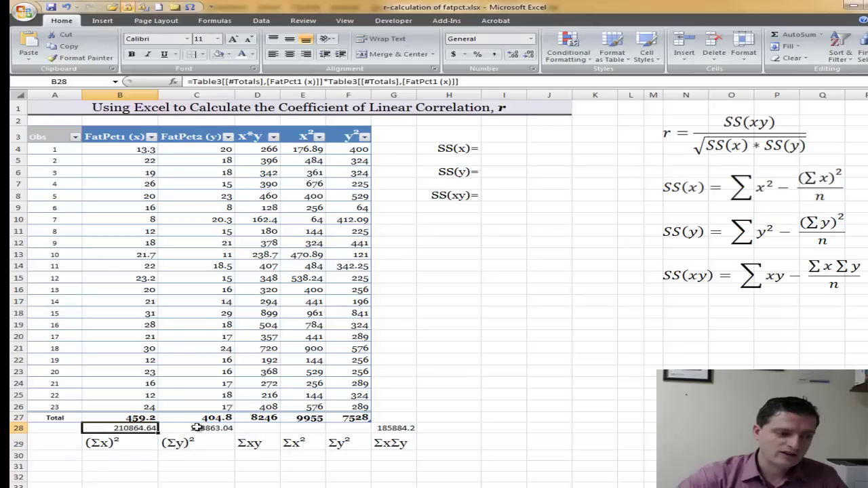
click(221, 431)
click(265, 418)
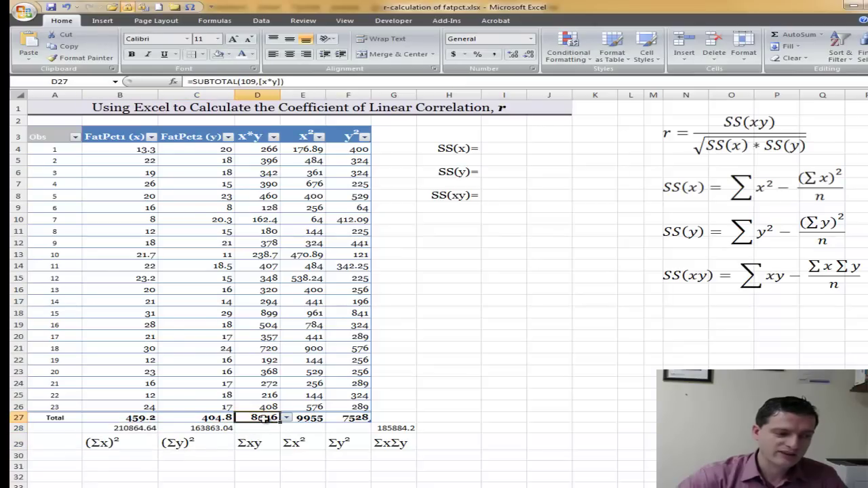
click(309, 418)
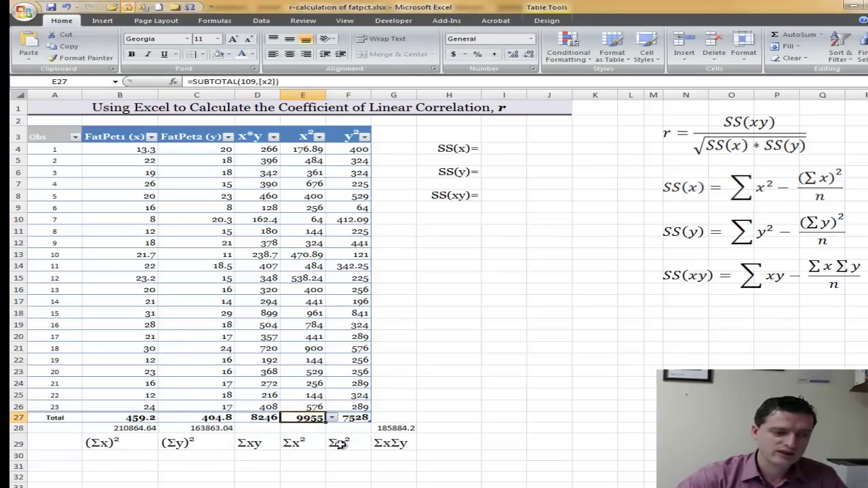
click(350, 421)
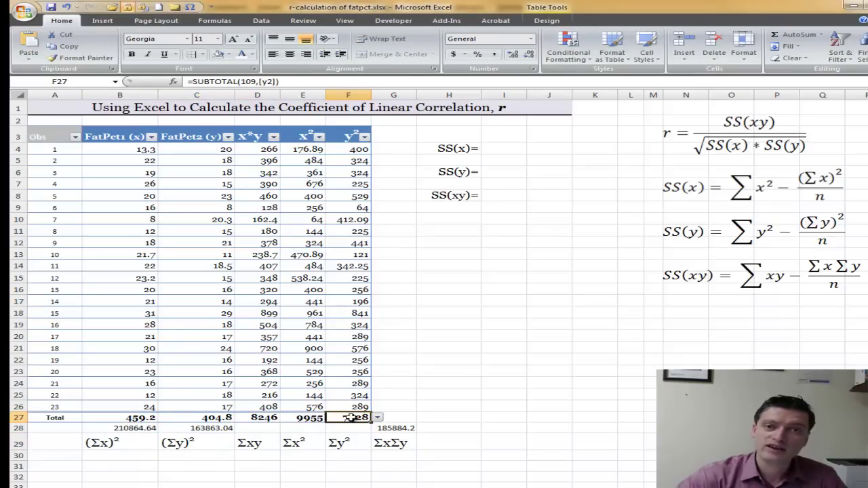
click(399, 429)
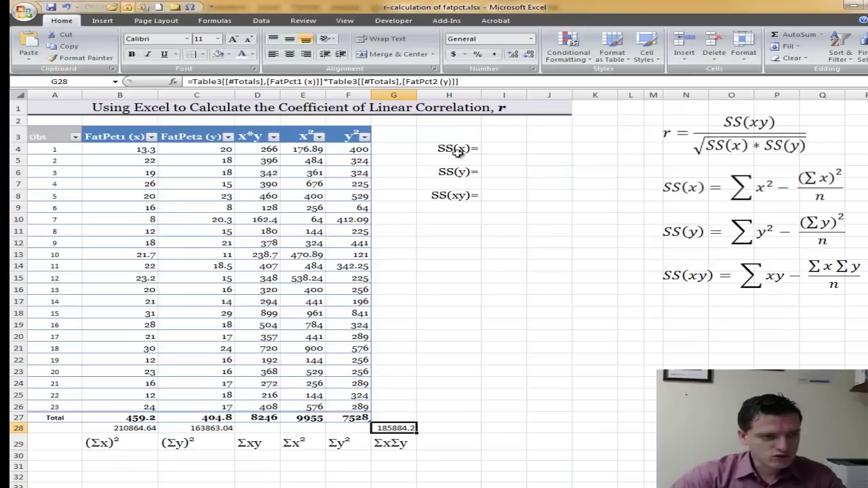
Calculate SS(x) in cell I4 as the x² column total minus B28/23
click(488, 150)
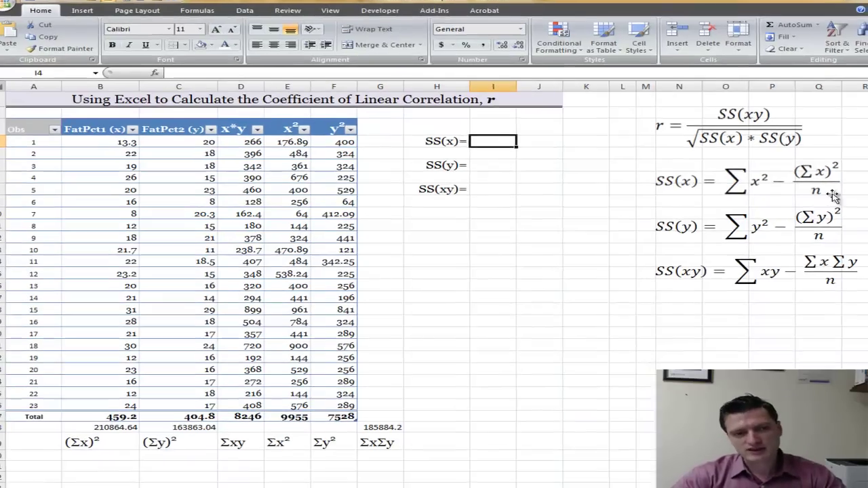
text(=)
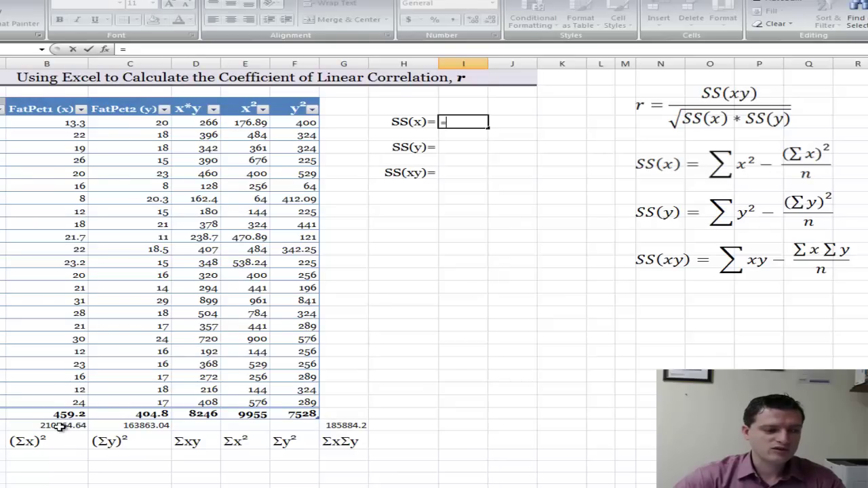
click(251, 415)
text(-)
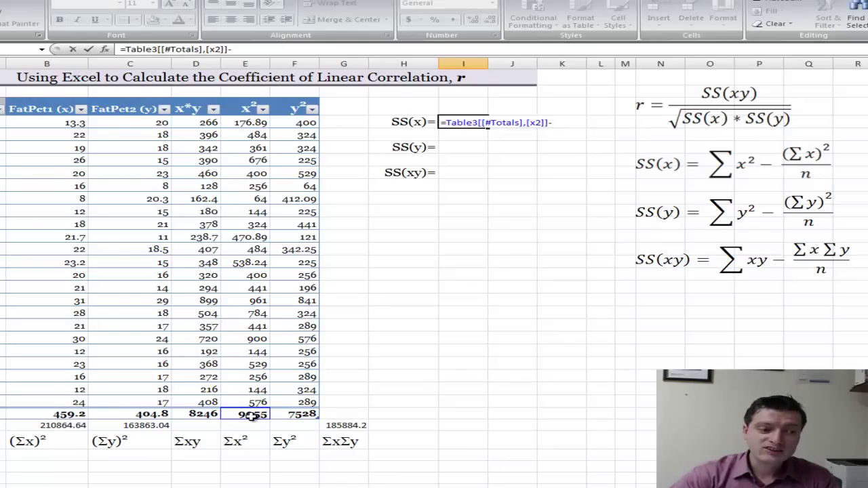
click(62, 426)
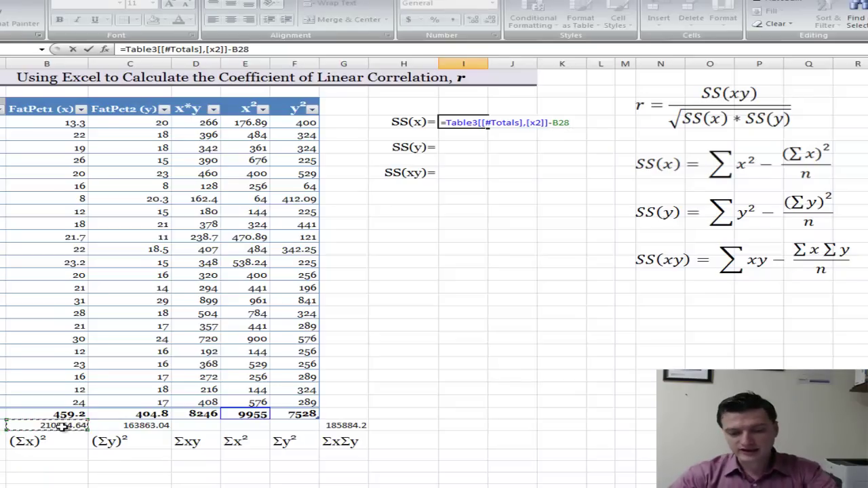
text(/2)
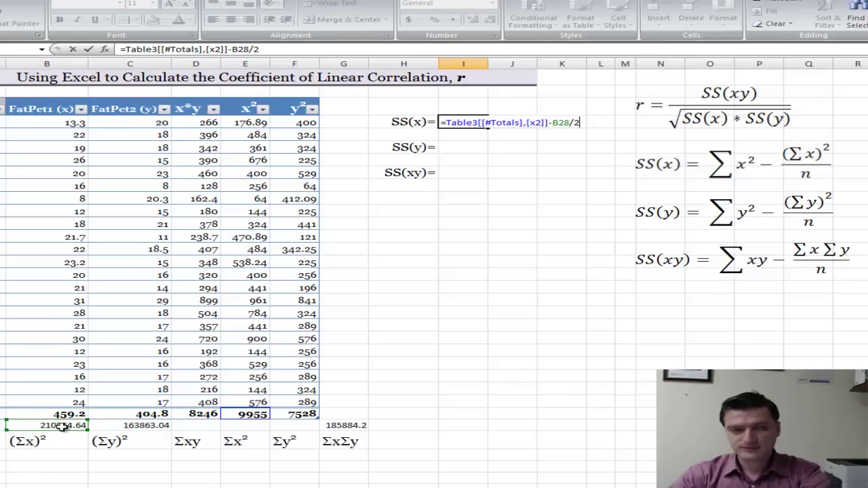
text(3)
key(Return)
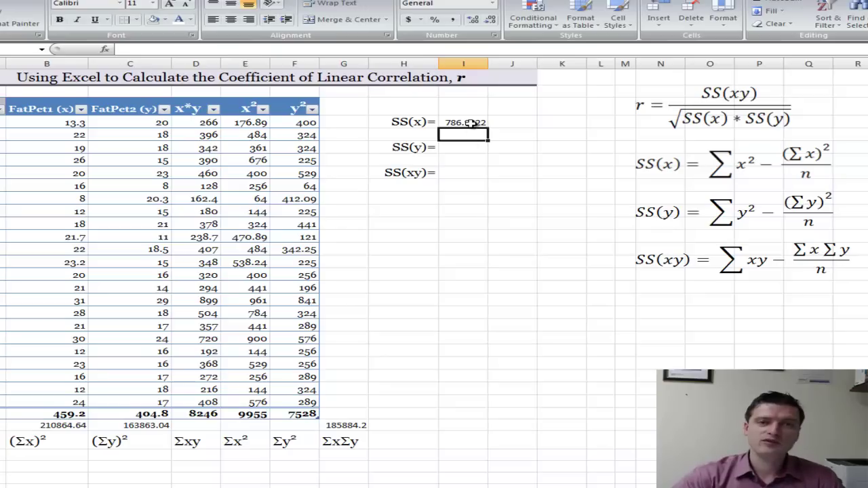
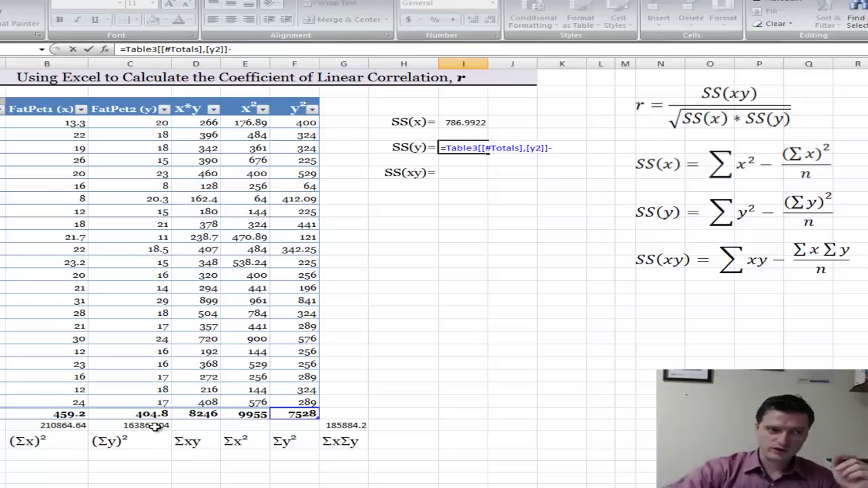
Calculate SS(y) in cell I6 as the y² column total minus C28/23
click(155, 426)
text(/23)
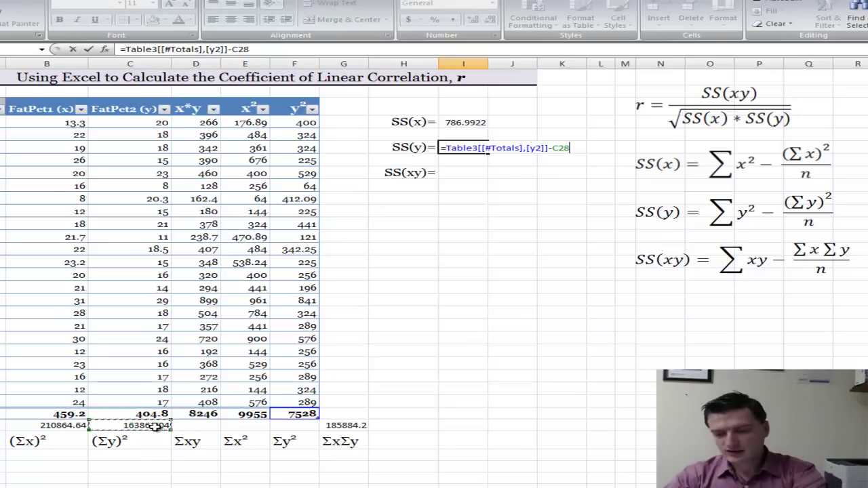
key(Return)
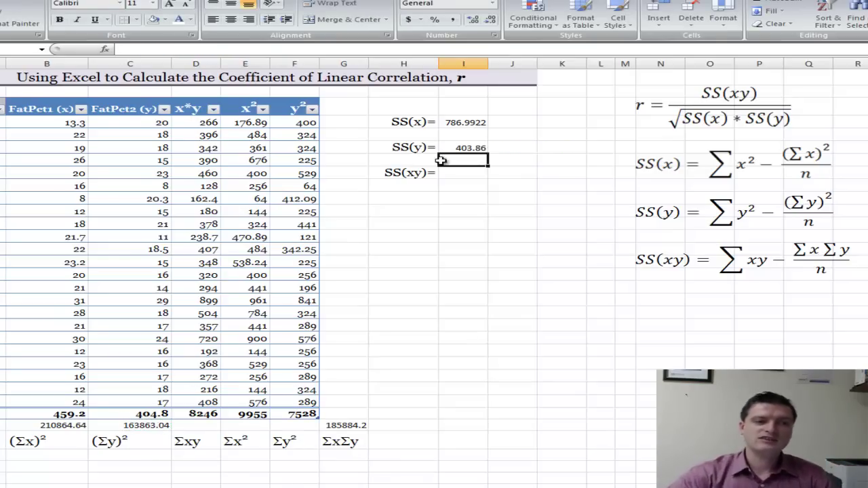
Calculate SS(xy) in cell I8 as the x*y column total minus G28/23
click(468, 175)
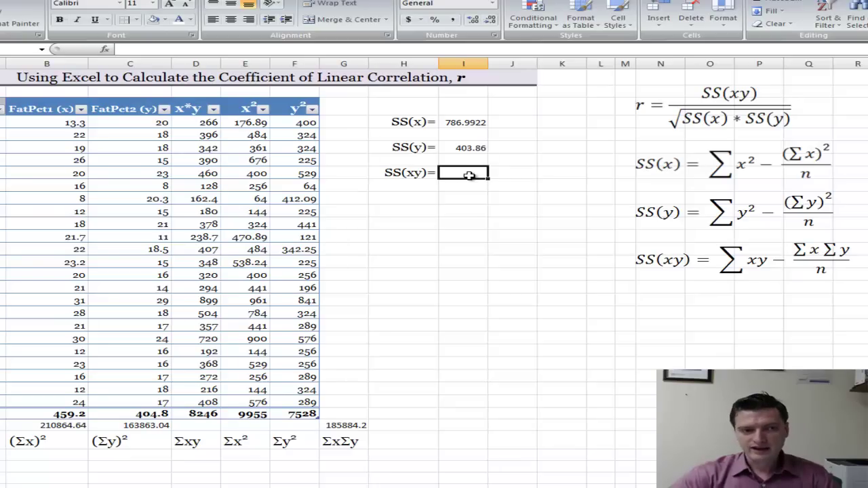
text(=)
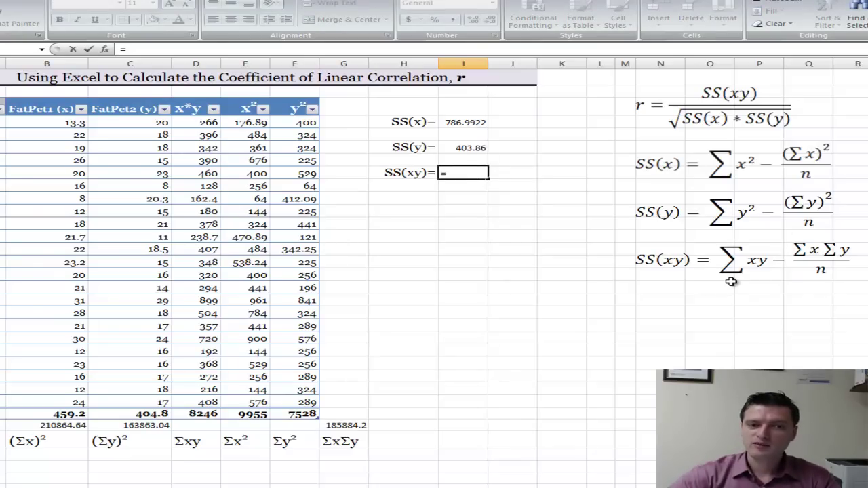
click(207, 414)
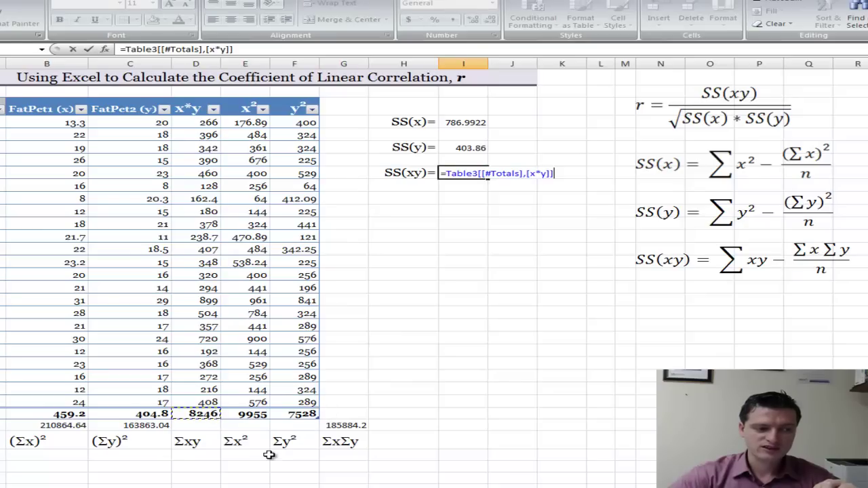
text(-)
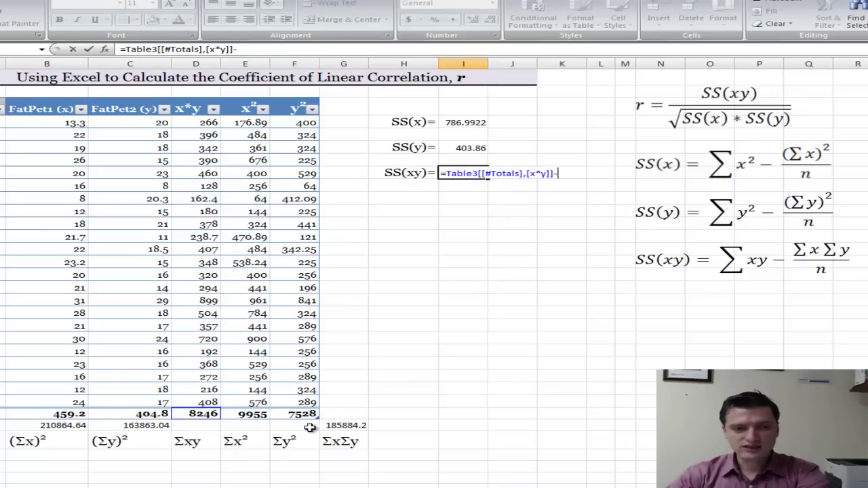
click(349, 426)
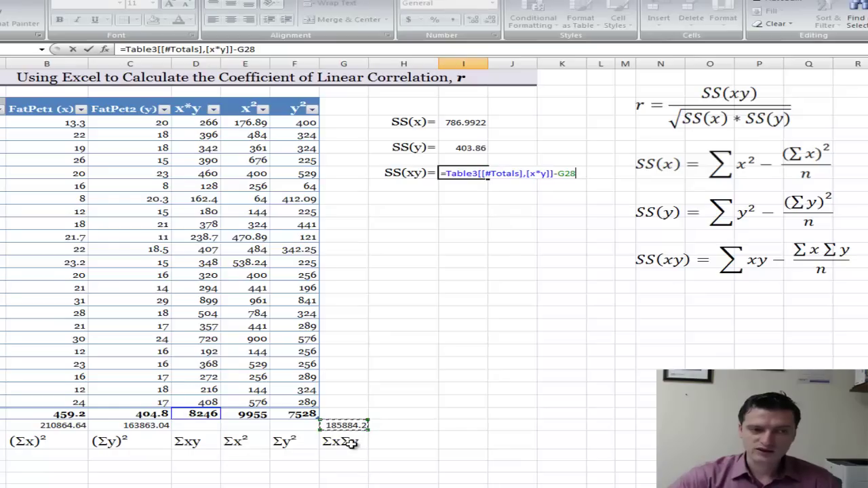
text(/23)
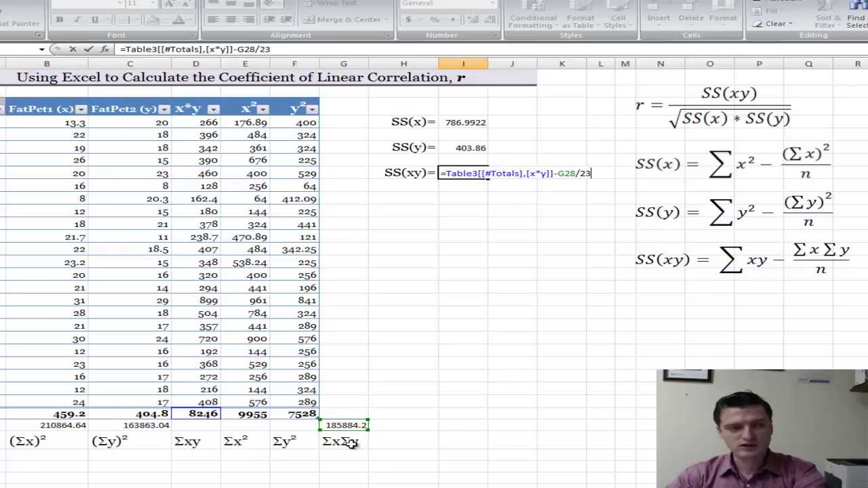
key(Return)
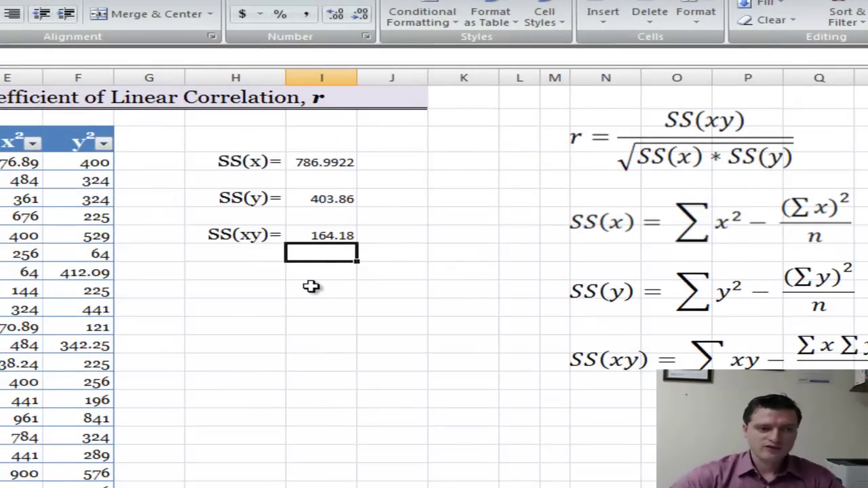
Calculate the denominator of r in cell I11 as the square root of SS(x) times SS(y), using SQRT(I4*I6)
click(311, 288)
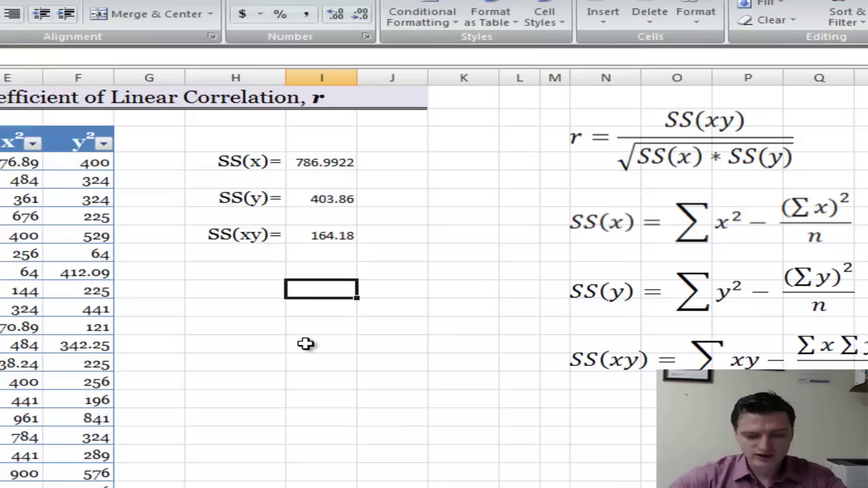
text(=)
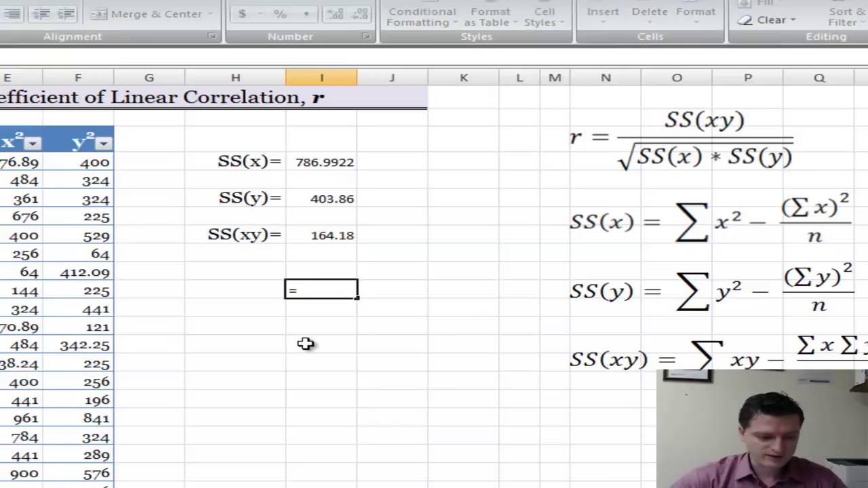
text(sqr)
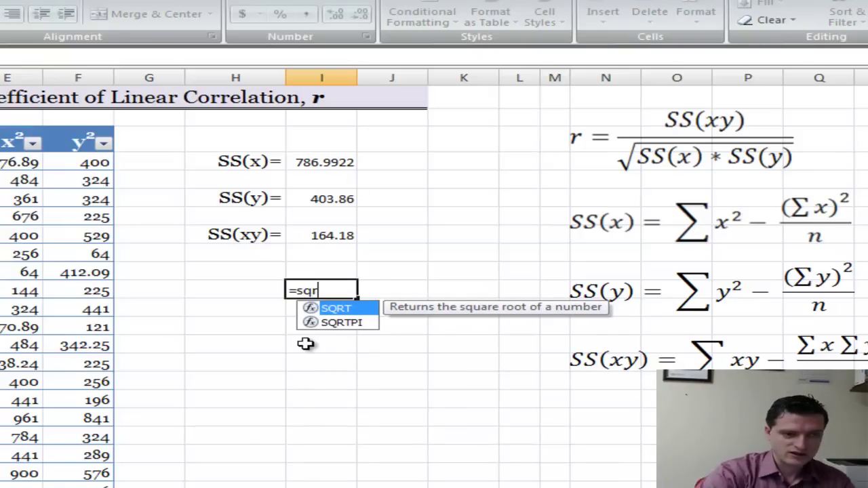
double_click(343, 308)
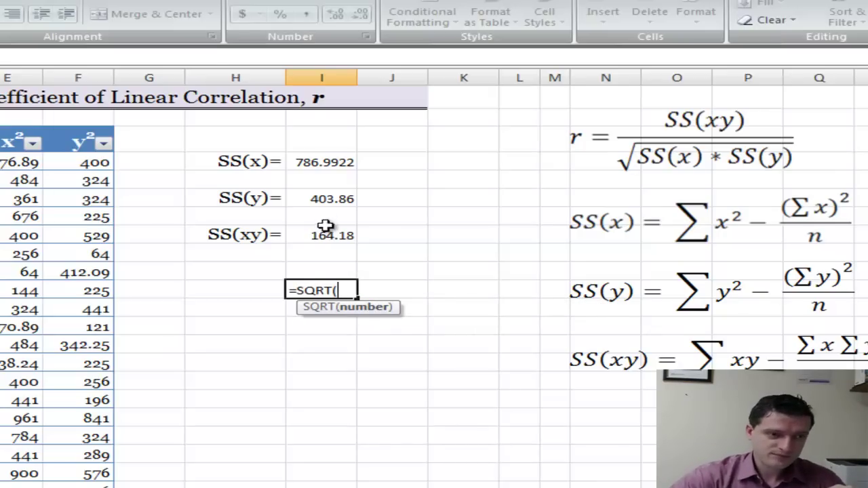
click(326, 163)
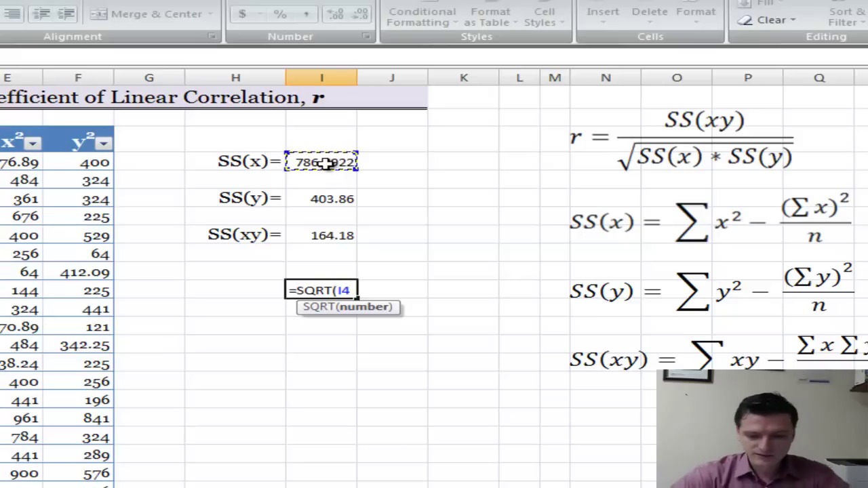
text(*)
click(334, 198)
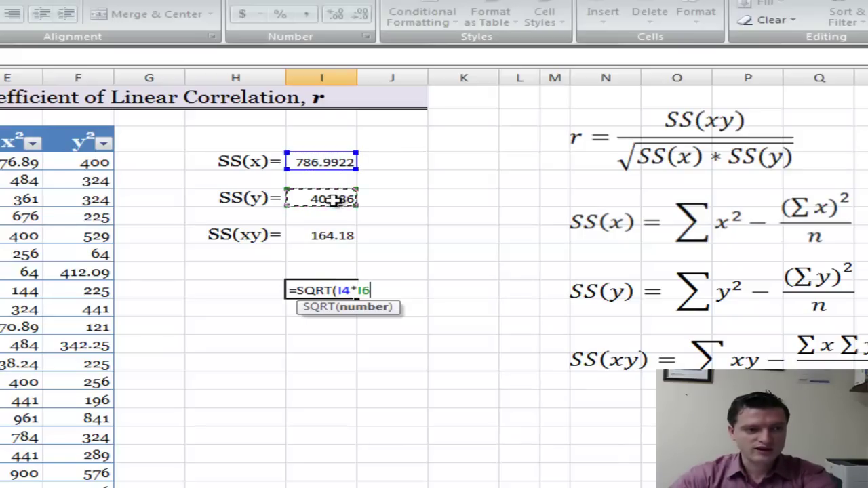
key(Return)
click(332, 290)
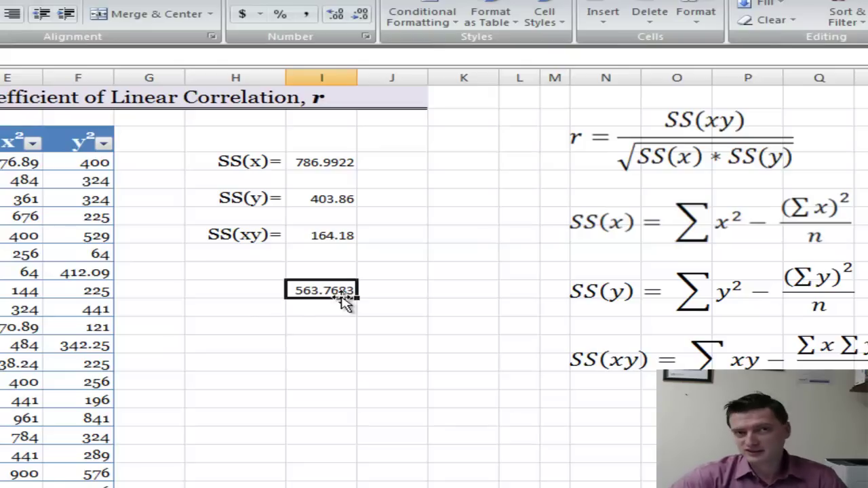
Label cell H14 "r=" and calculate r in I14 by dividing SS(xy) in I8 by the square root in I11
click(241, 347)
text(r=)
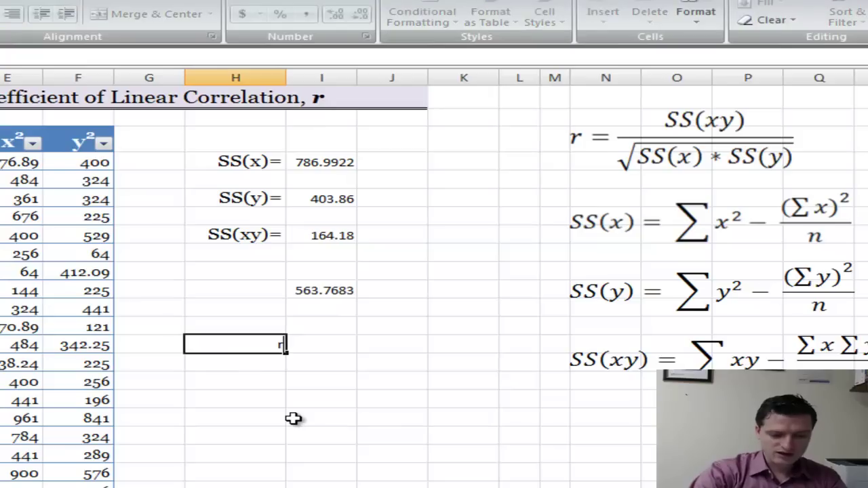
click(343, 346)
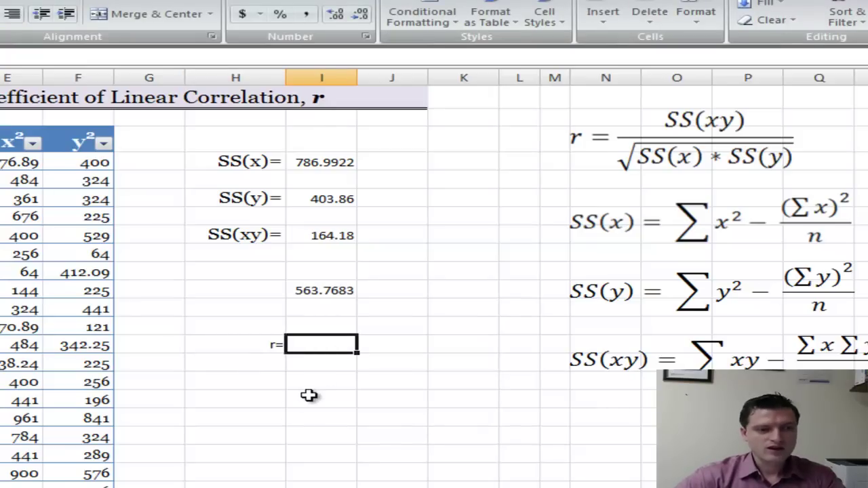
text(=)
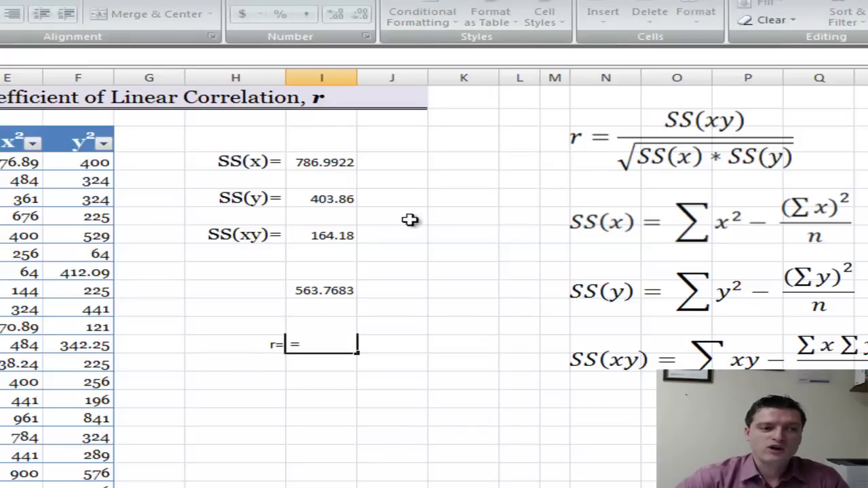
click(322, 237)
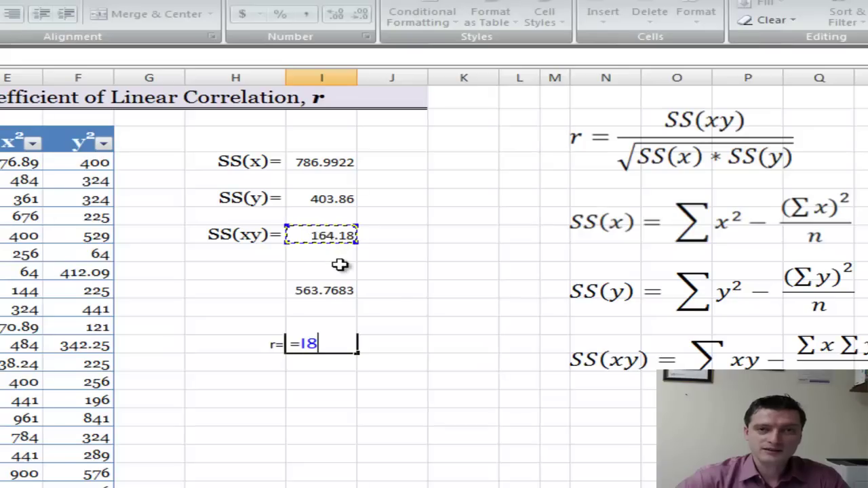
text(/)
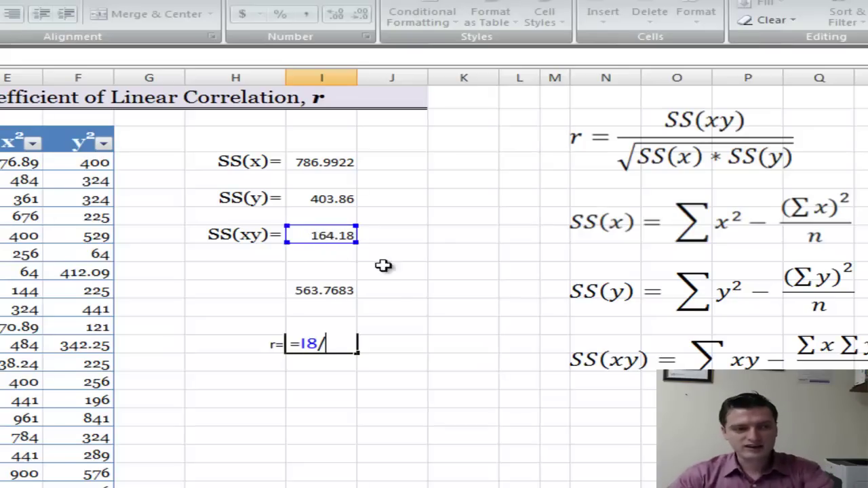
click(338, 290)
key(Return)
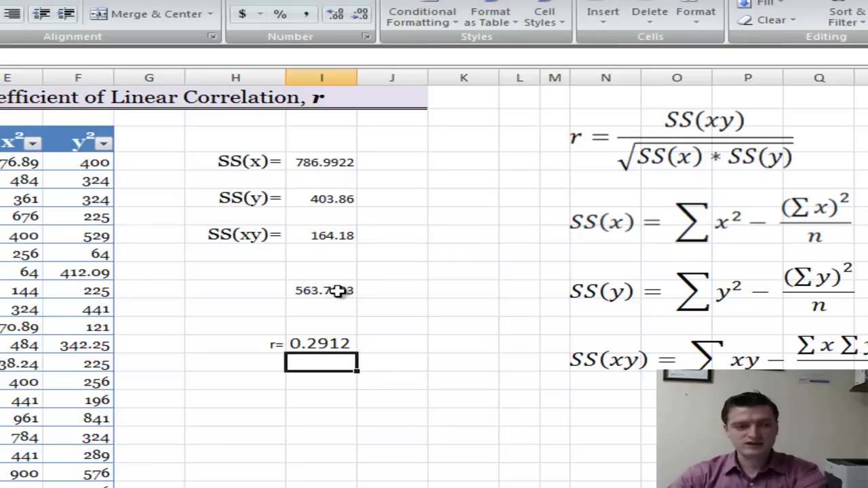
Format the r result in I14 as bold with a yellow fill and show it to three decimal places
drag(281, 343, 301, 344)
click(314, 343)
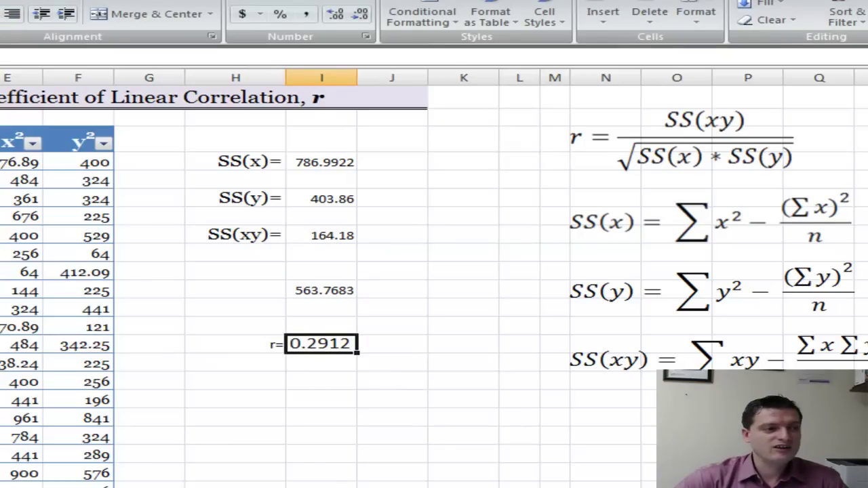
click(7, 14)
click(27, 139)
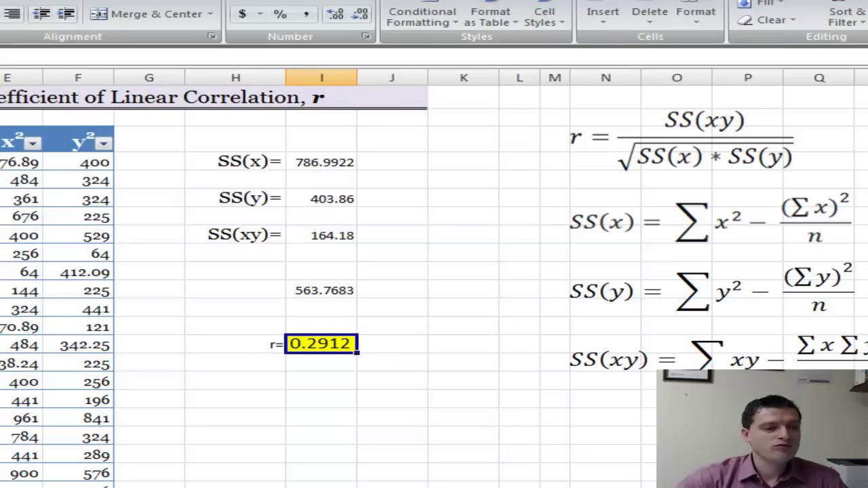
click(298, 434)
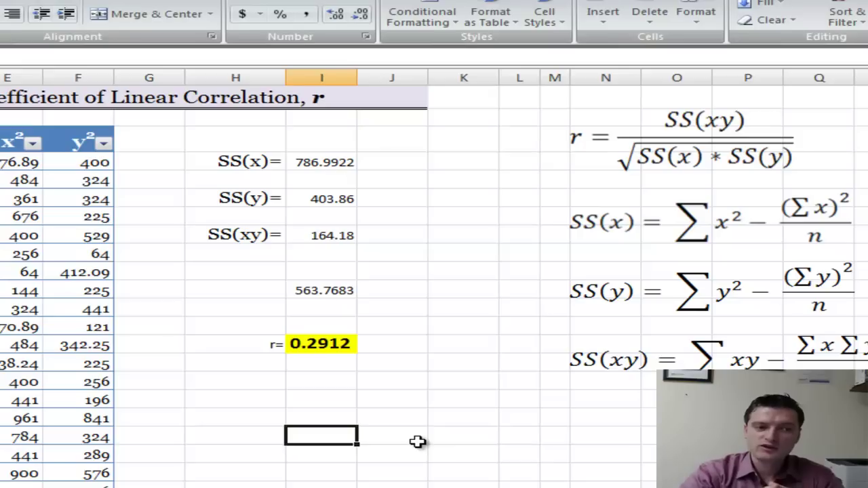
click(318, 343)
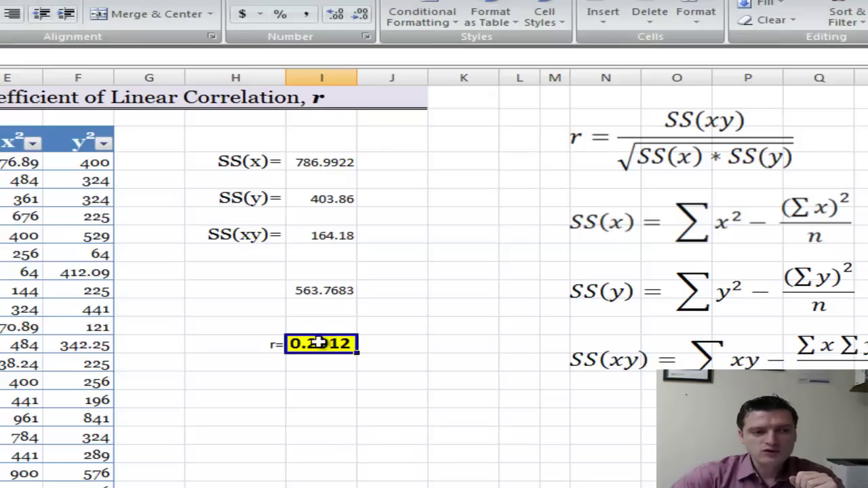
click(359, 14)
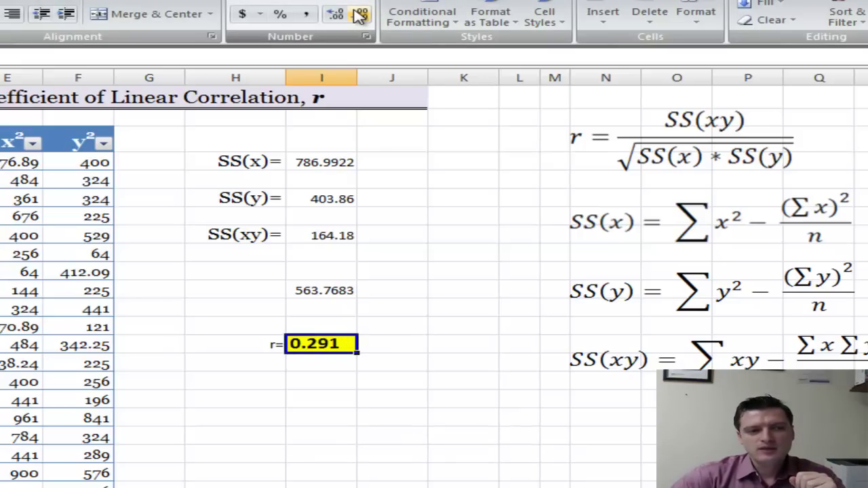